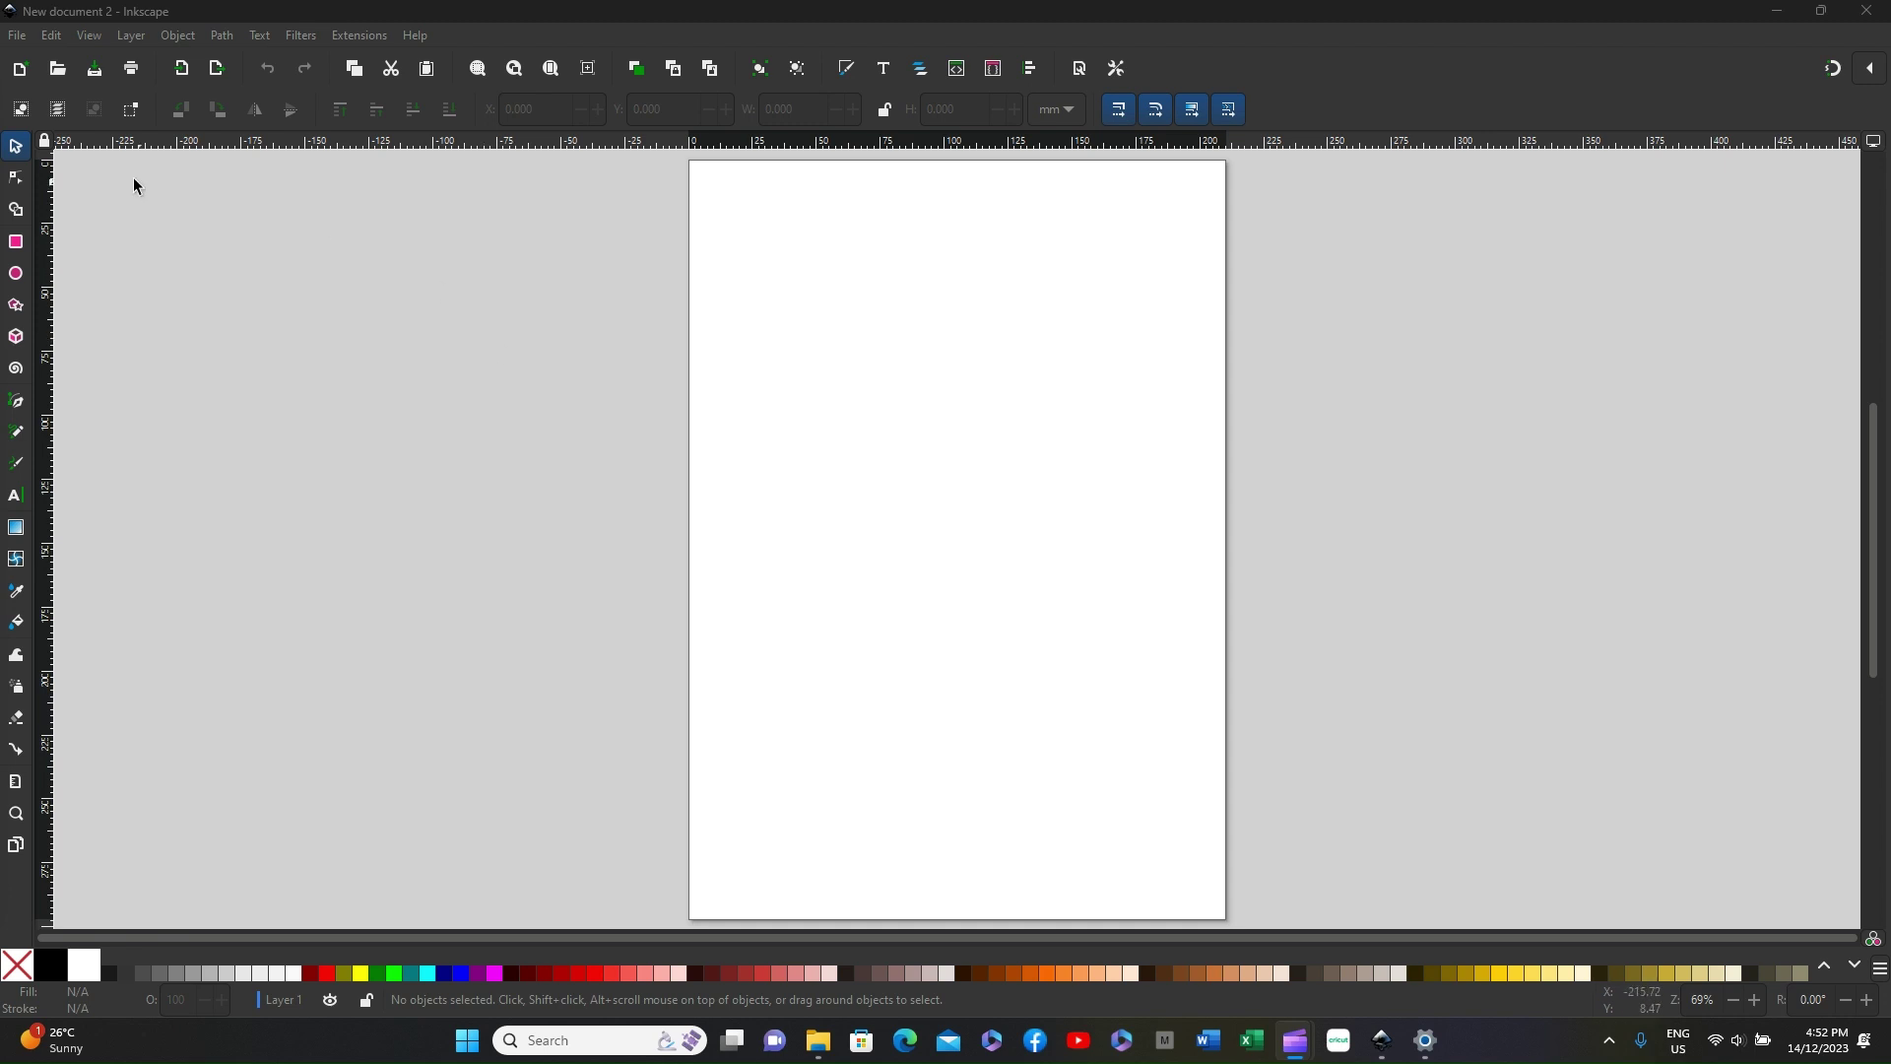
Start a file import by mistake and cancel it without choosing a file.
click(17, 36)
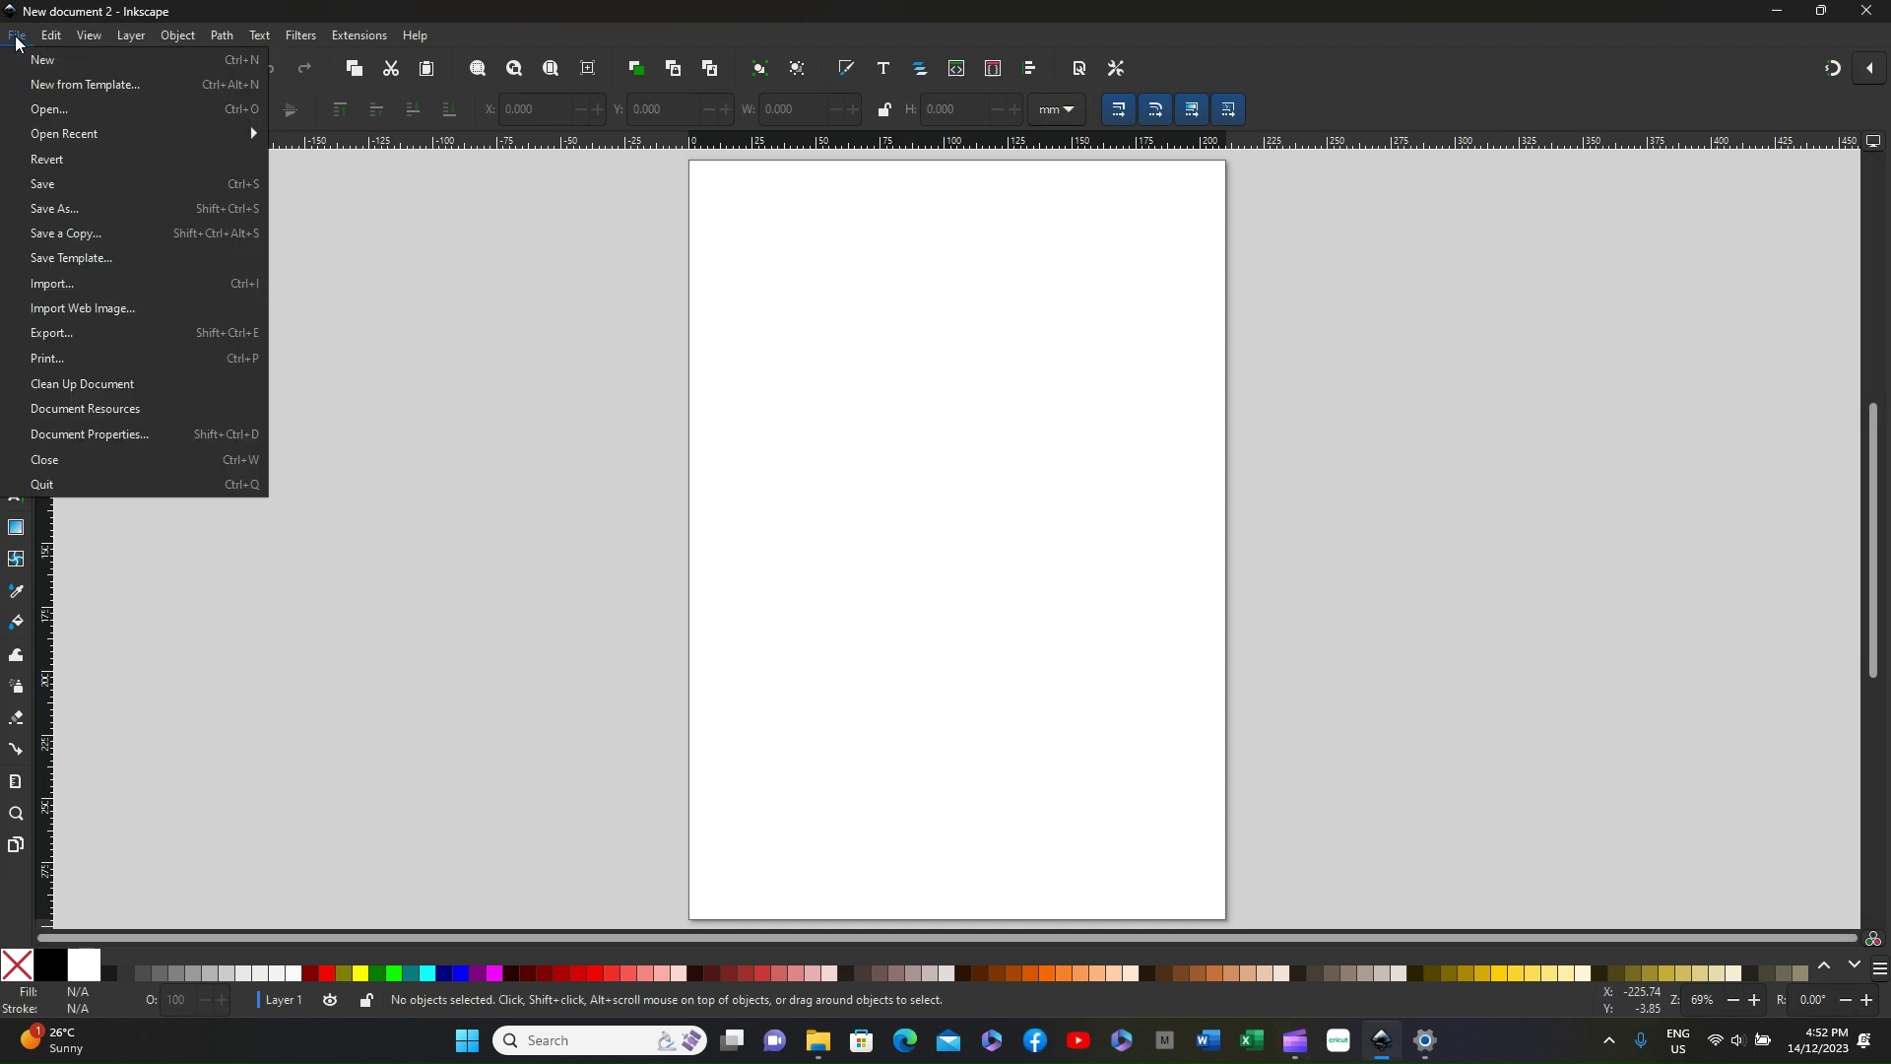
click(58, 285)
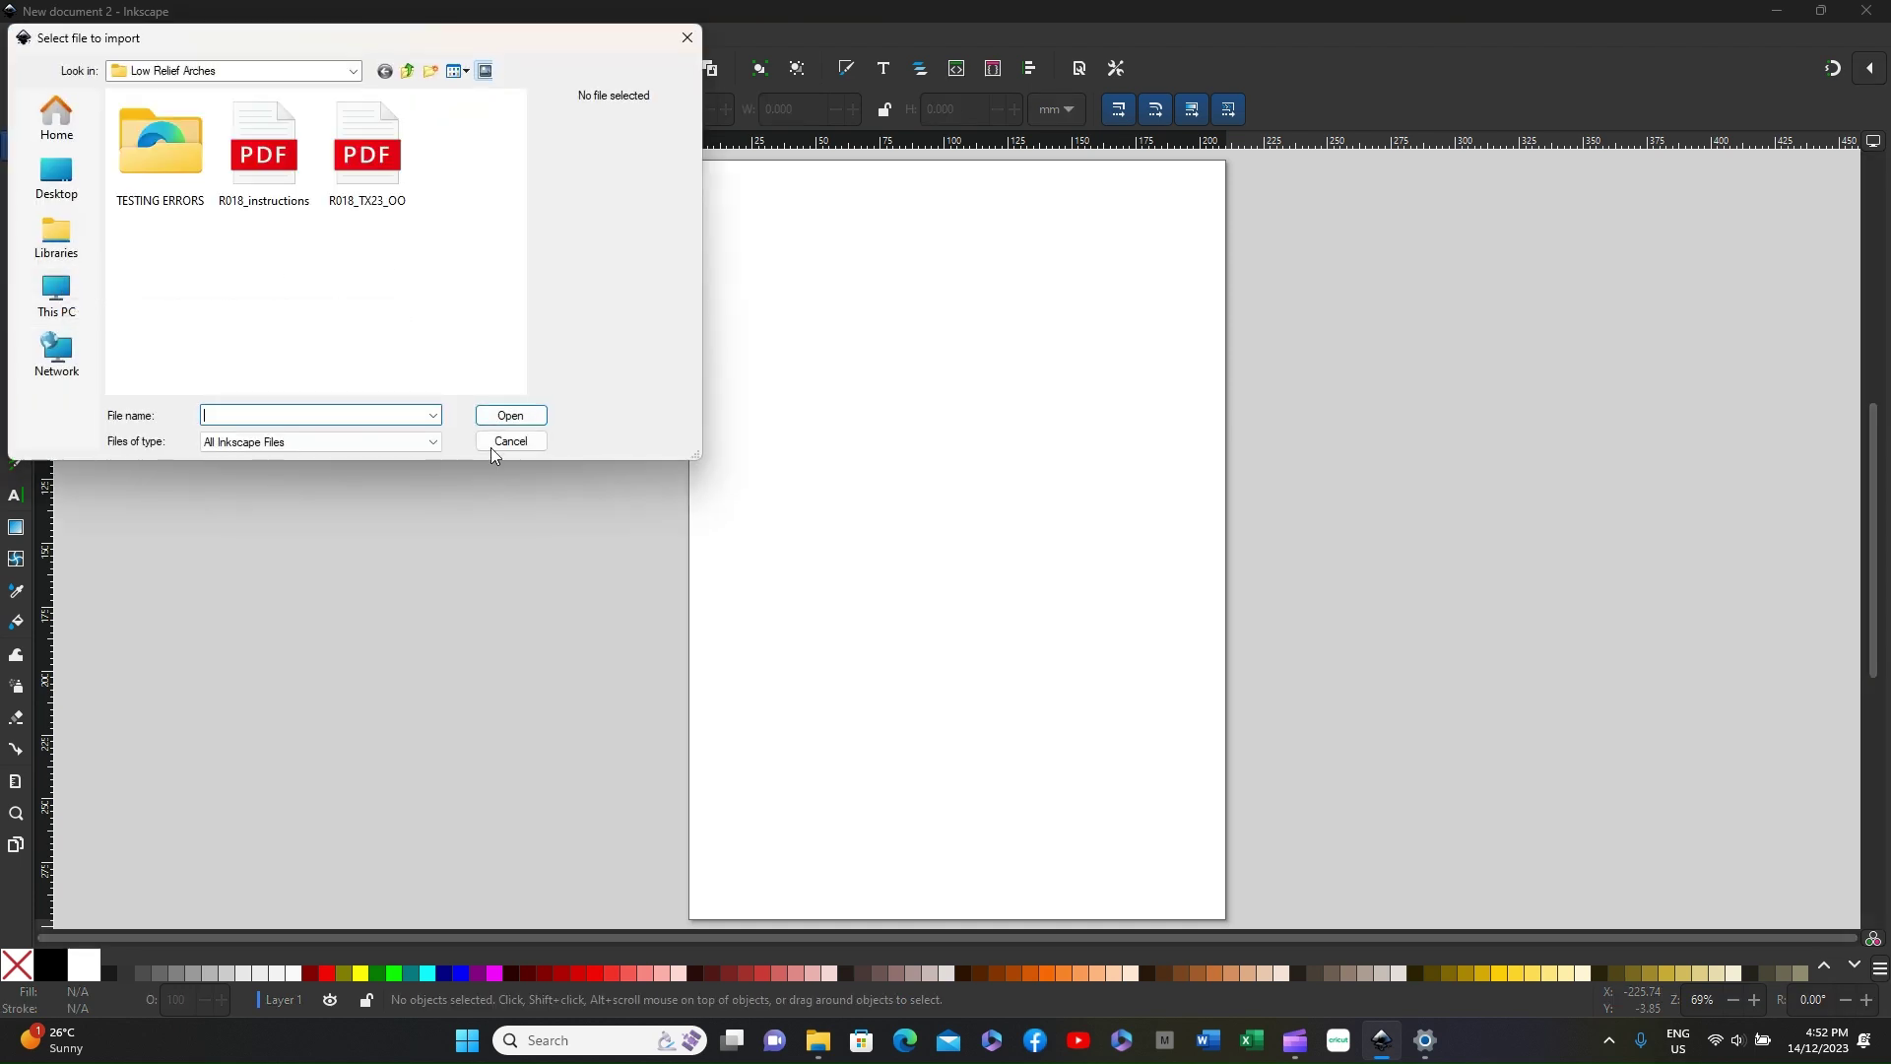
click(528, 447)
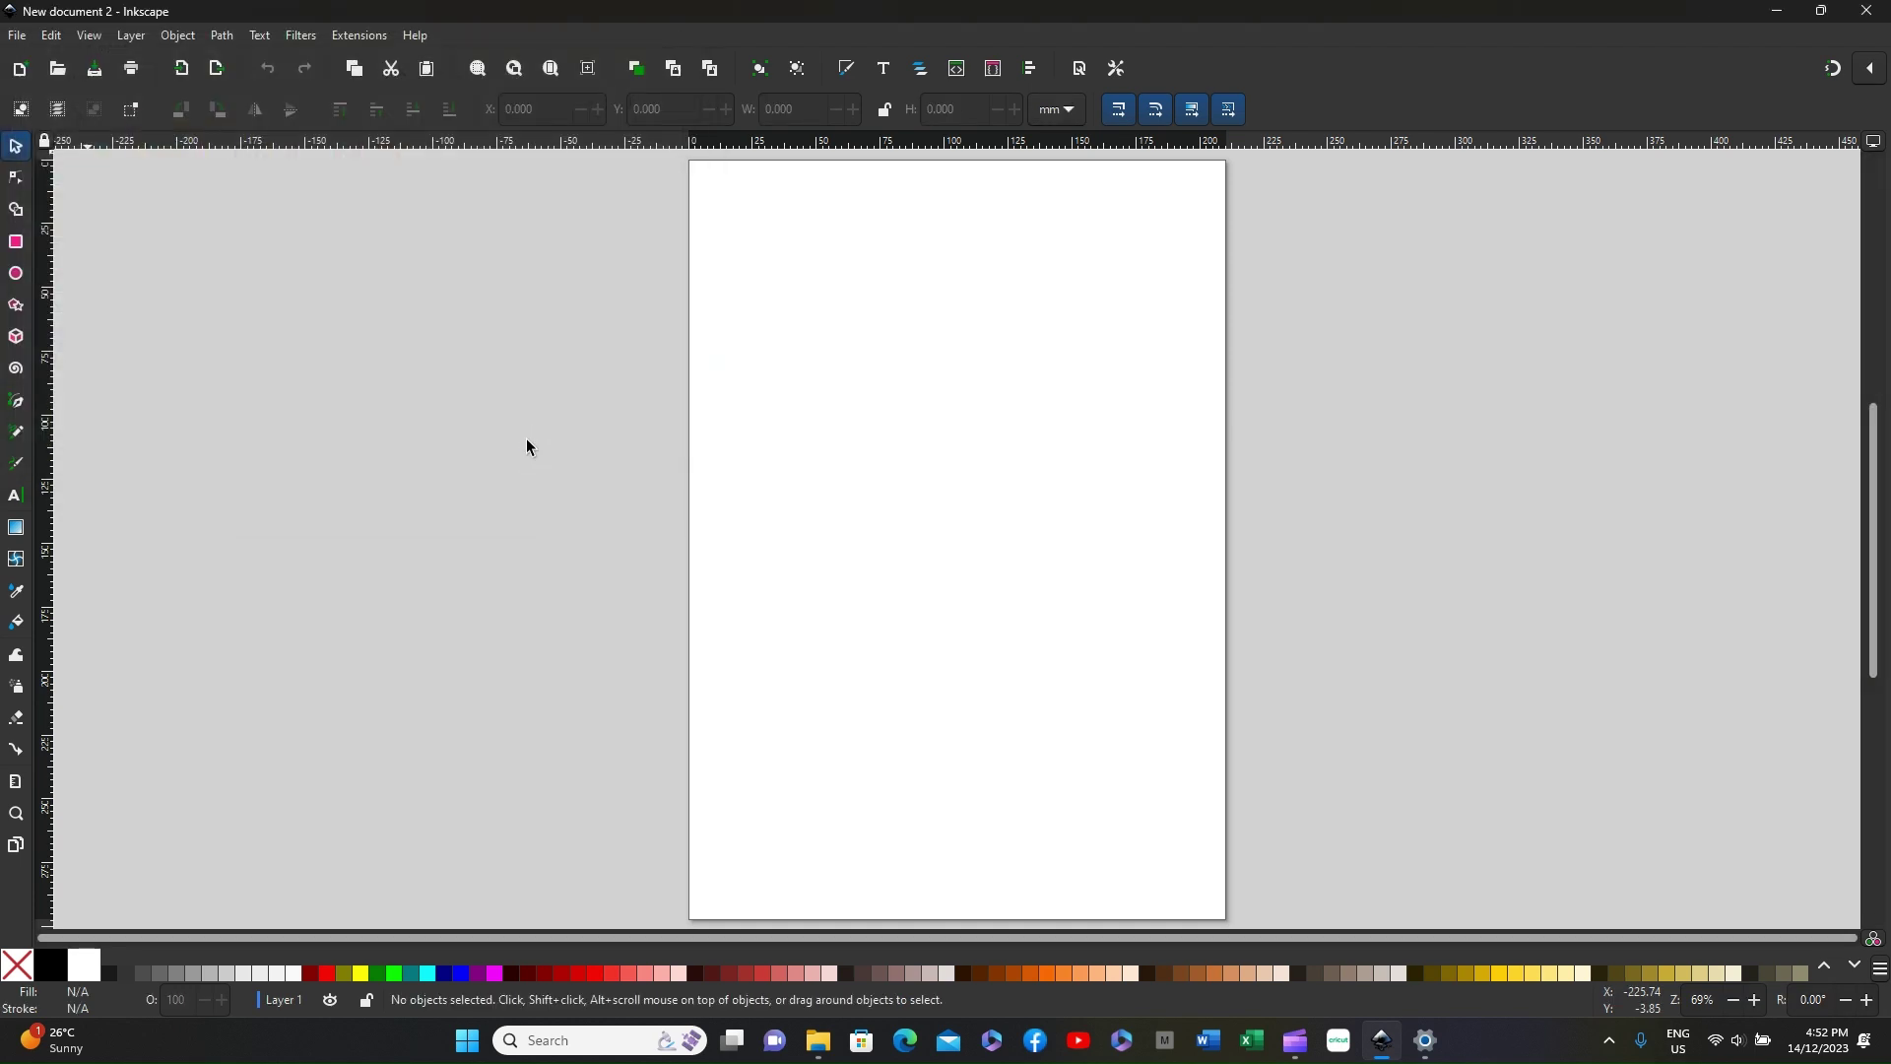
Open the R018_TX23_OO PDF, importing only page 1.
click(17, 34)
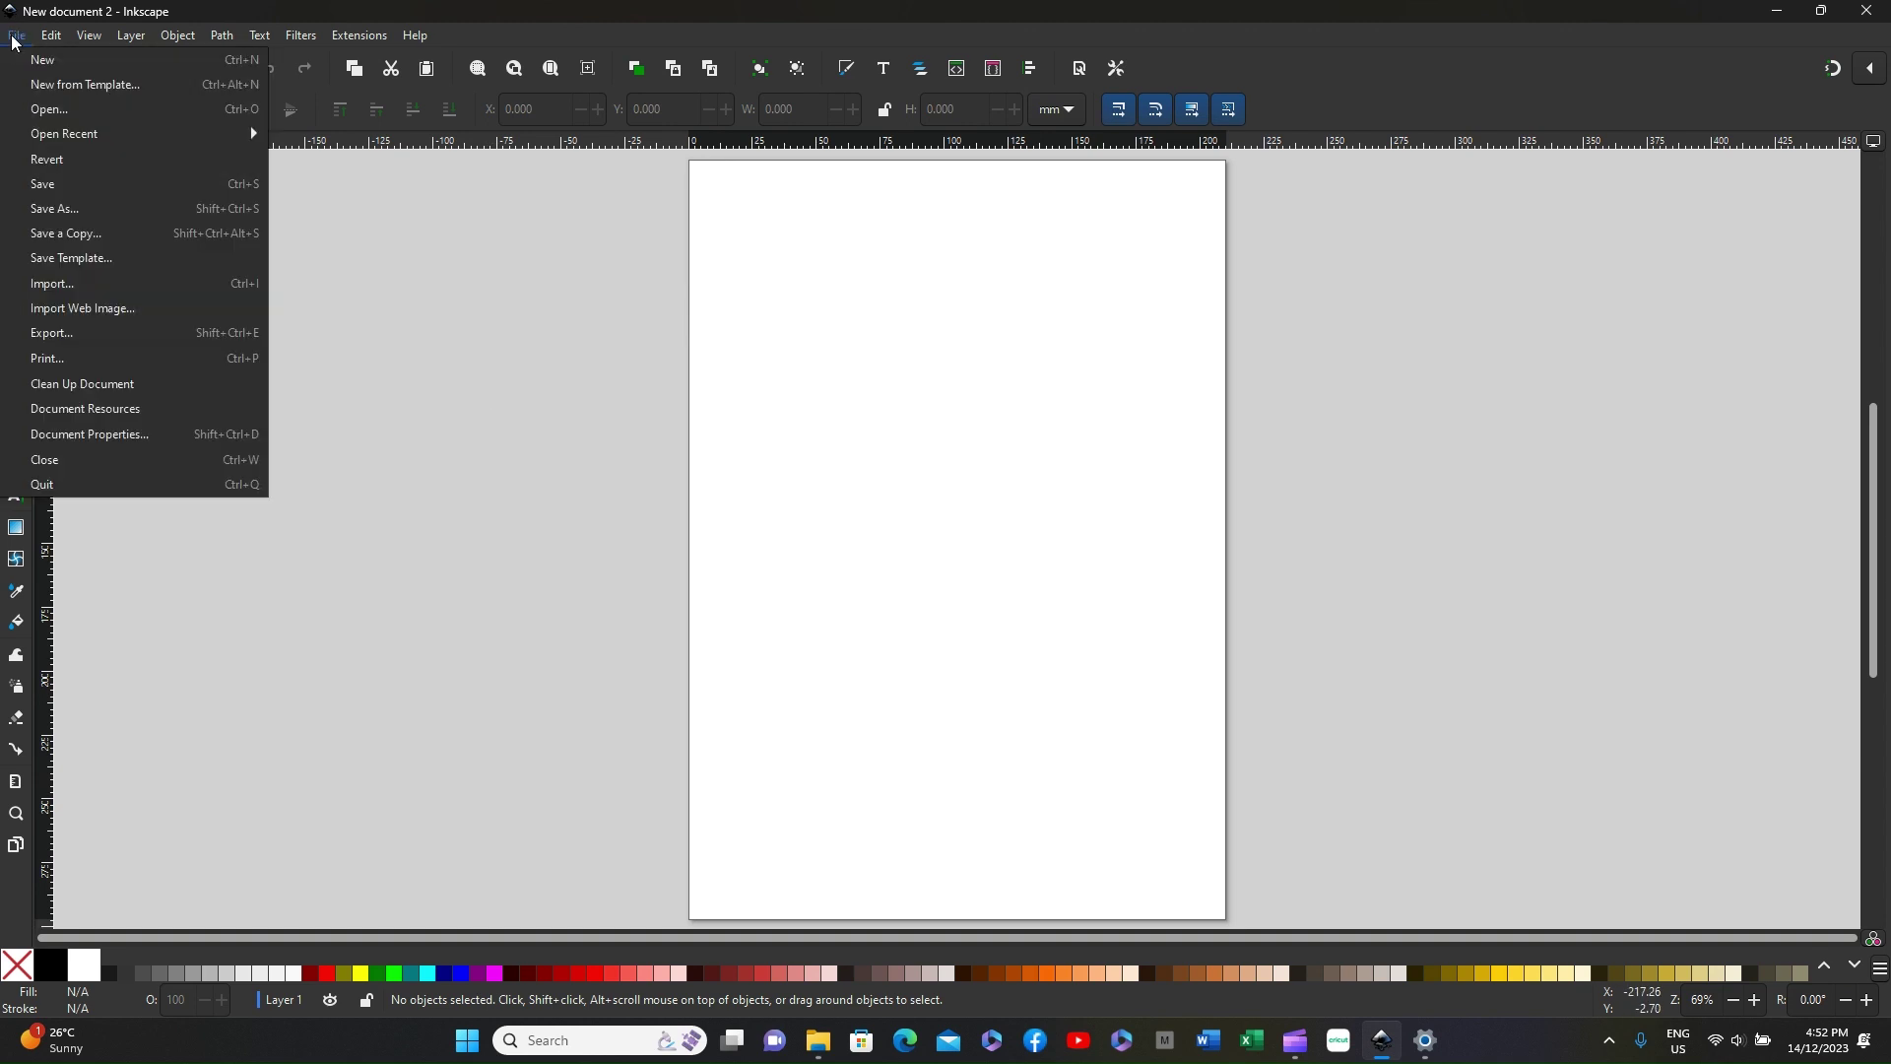
click(63, 110)
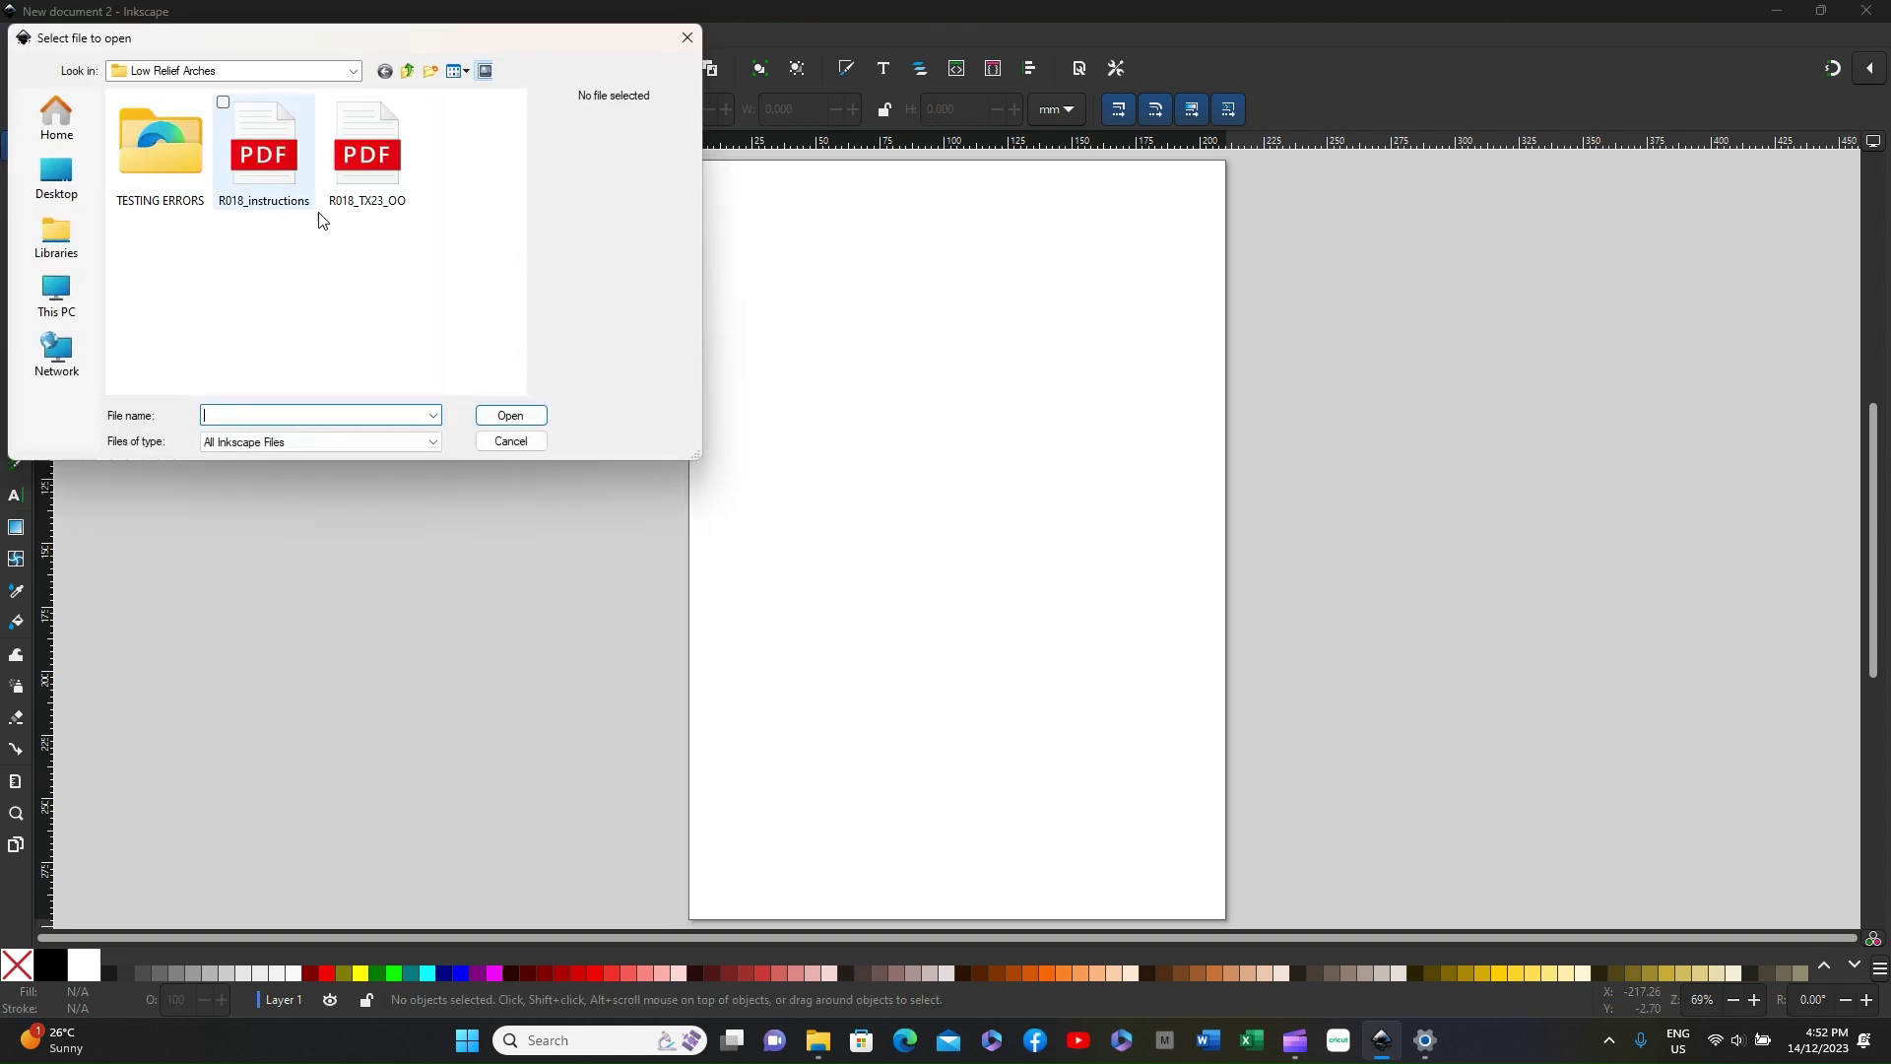
click(390, 153)
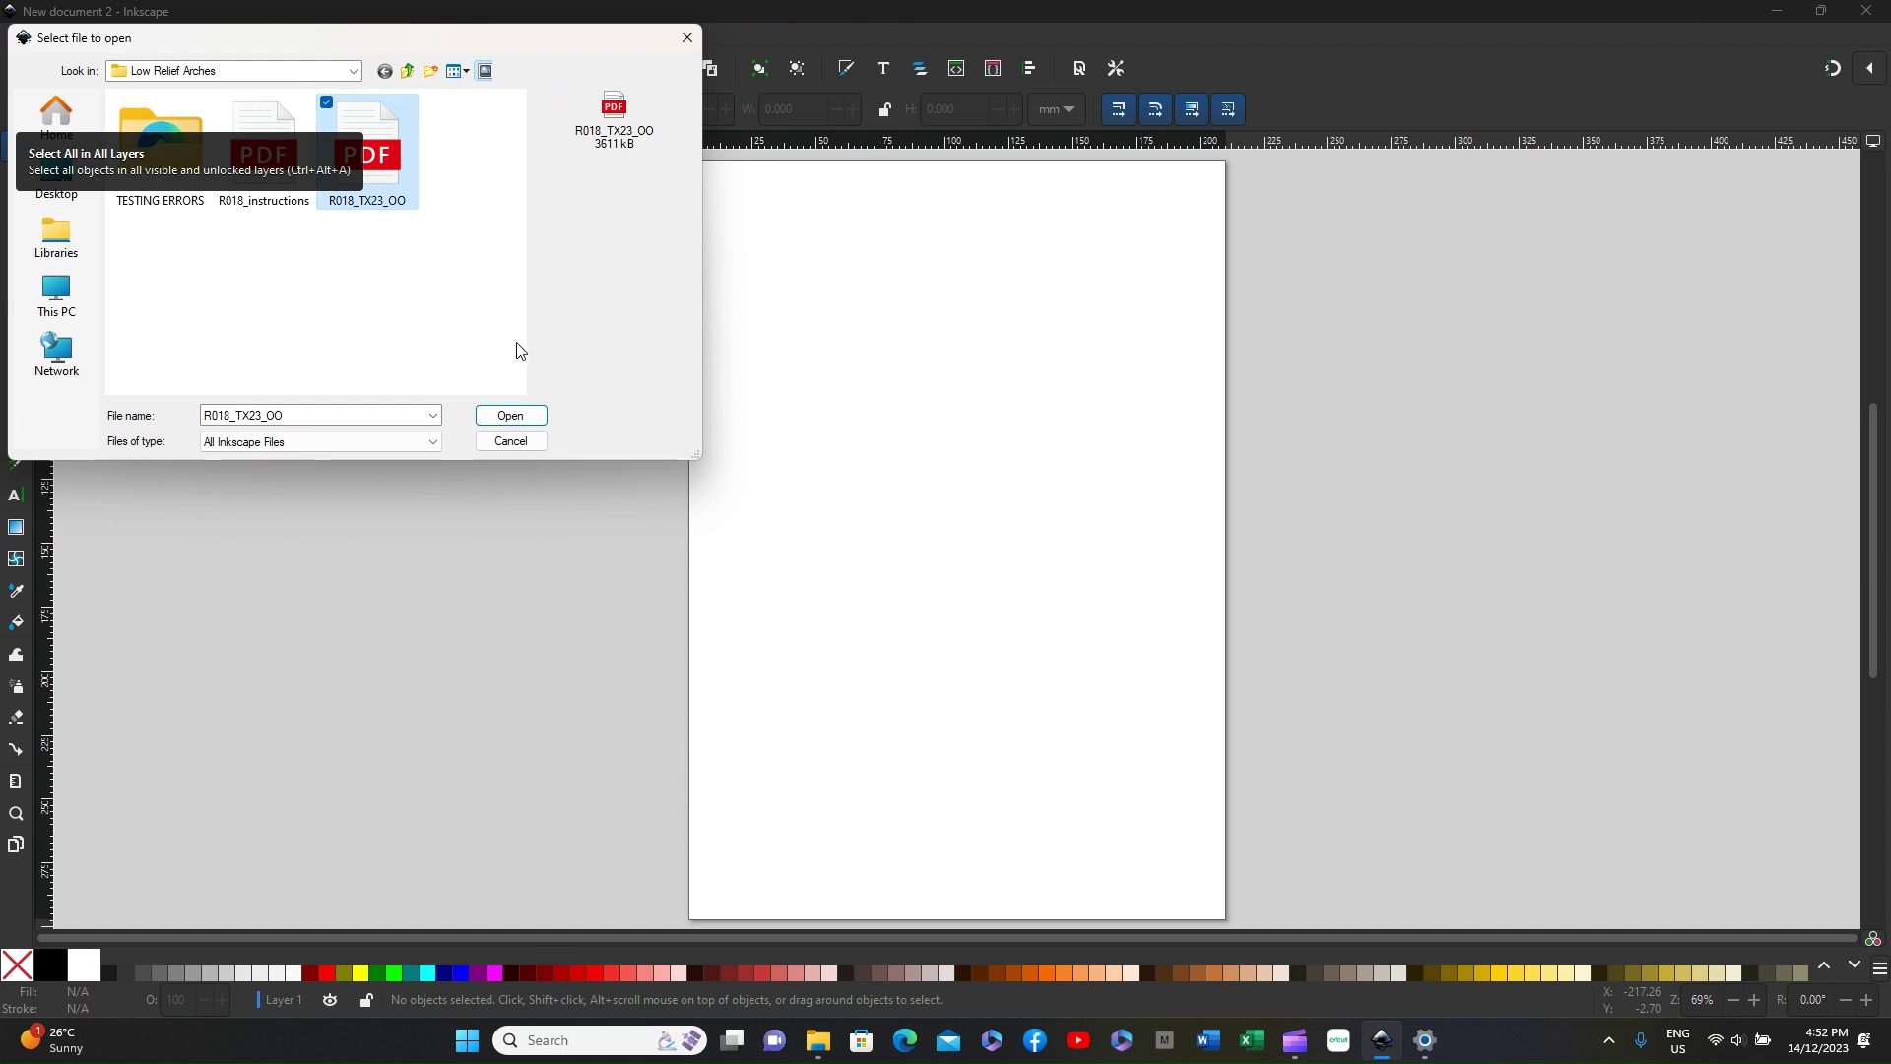
click(509, 416)
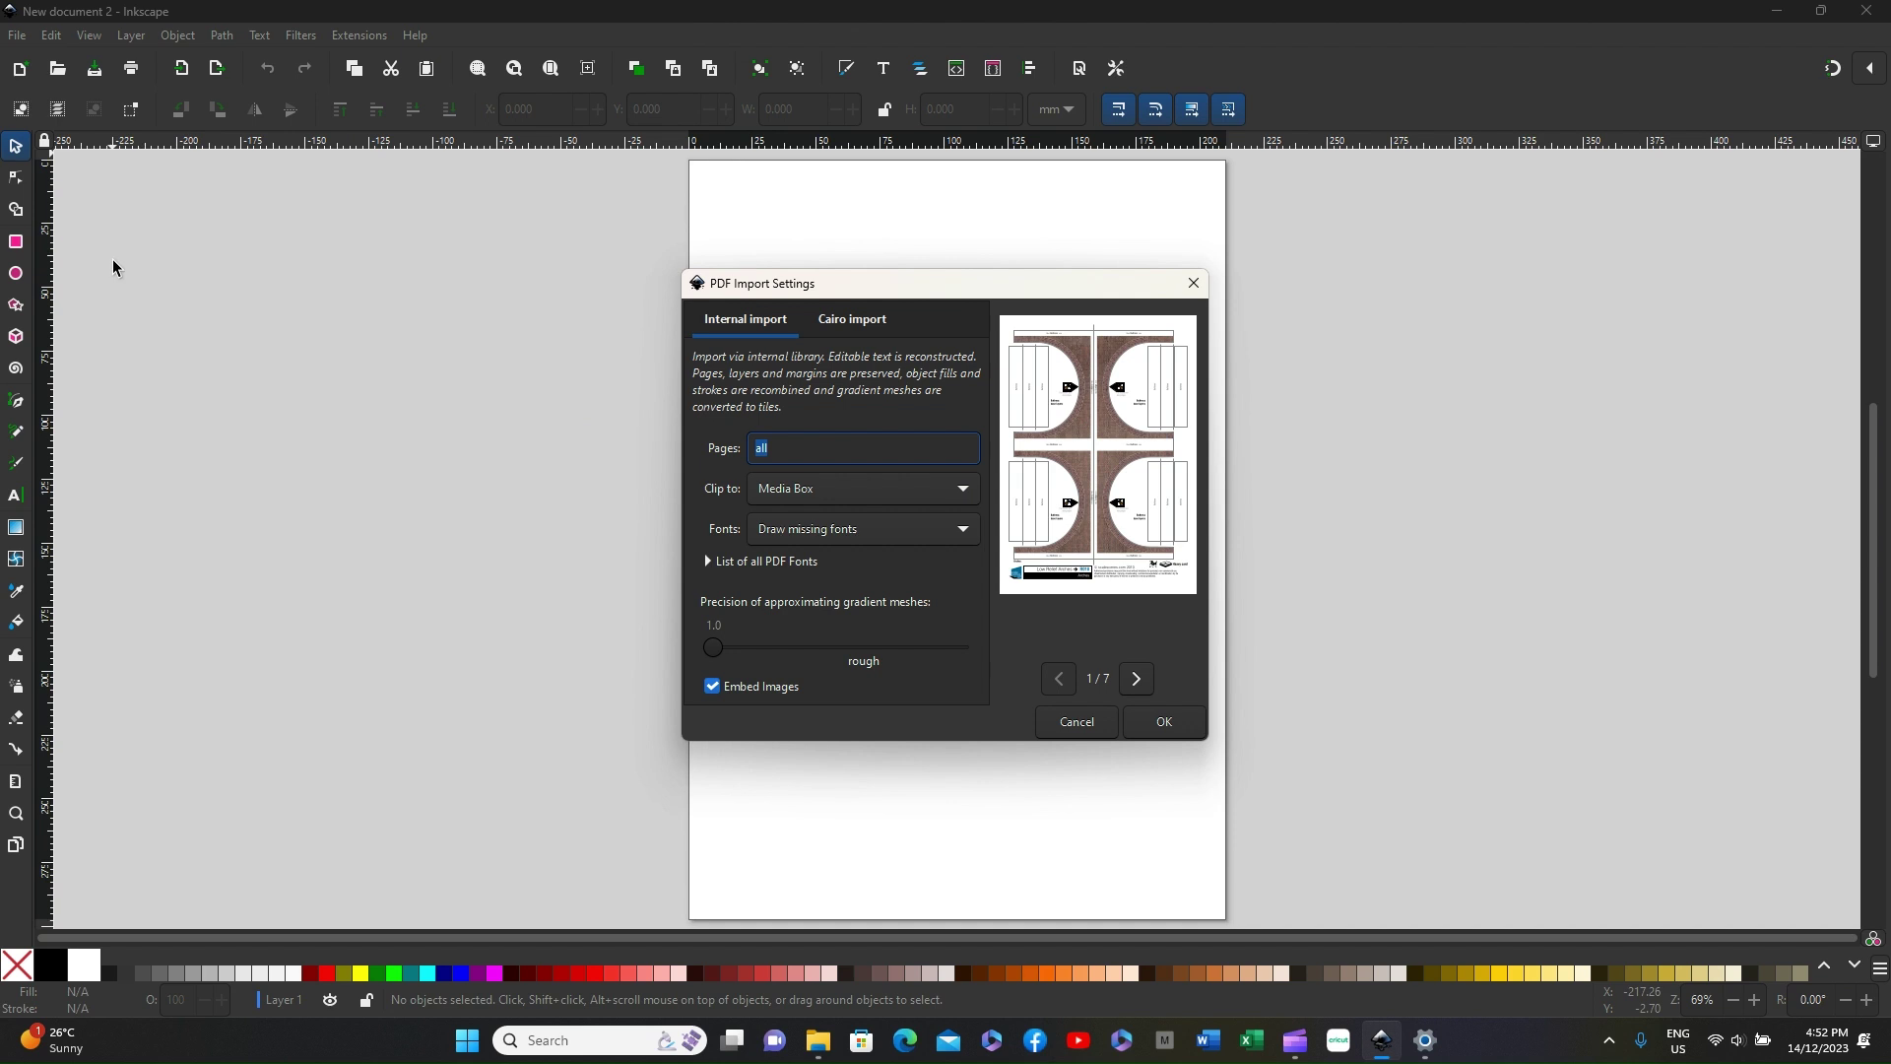
text(1)
click(1157, 723)
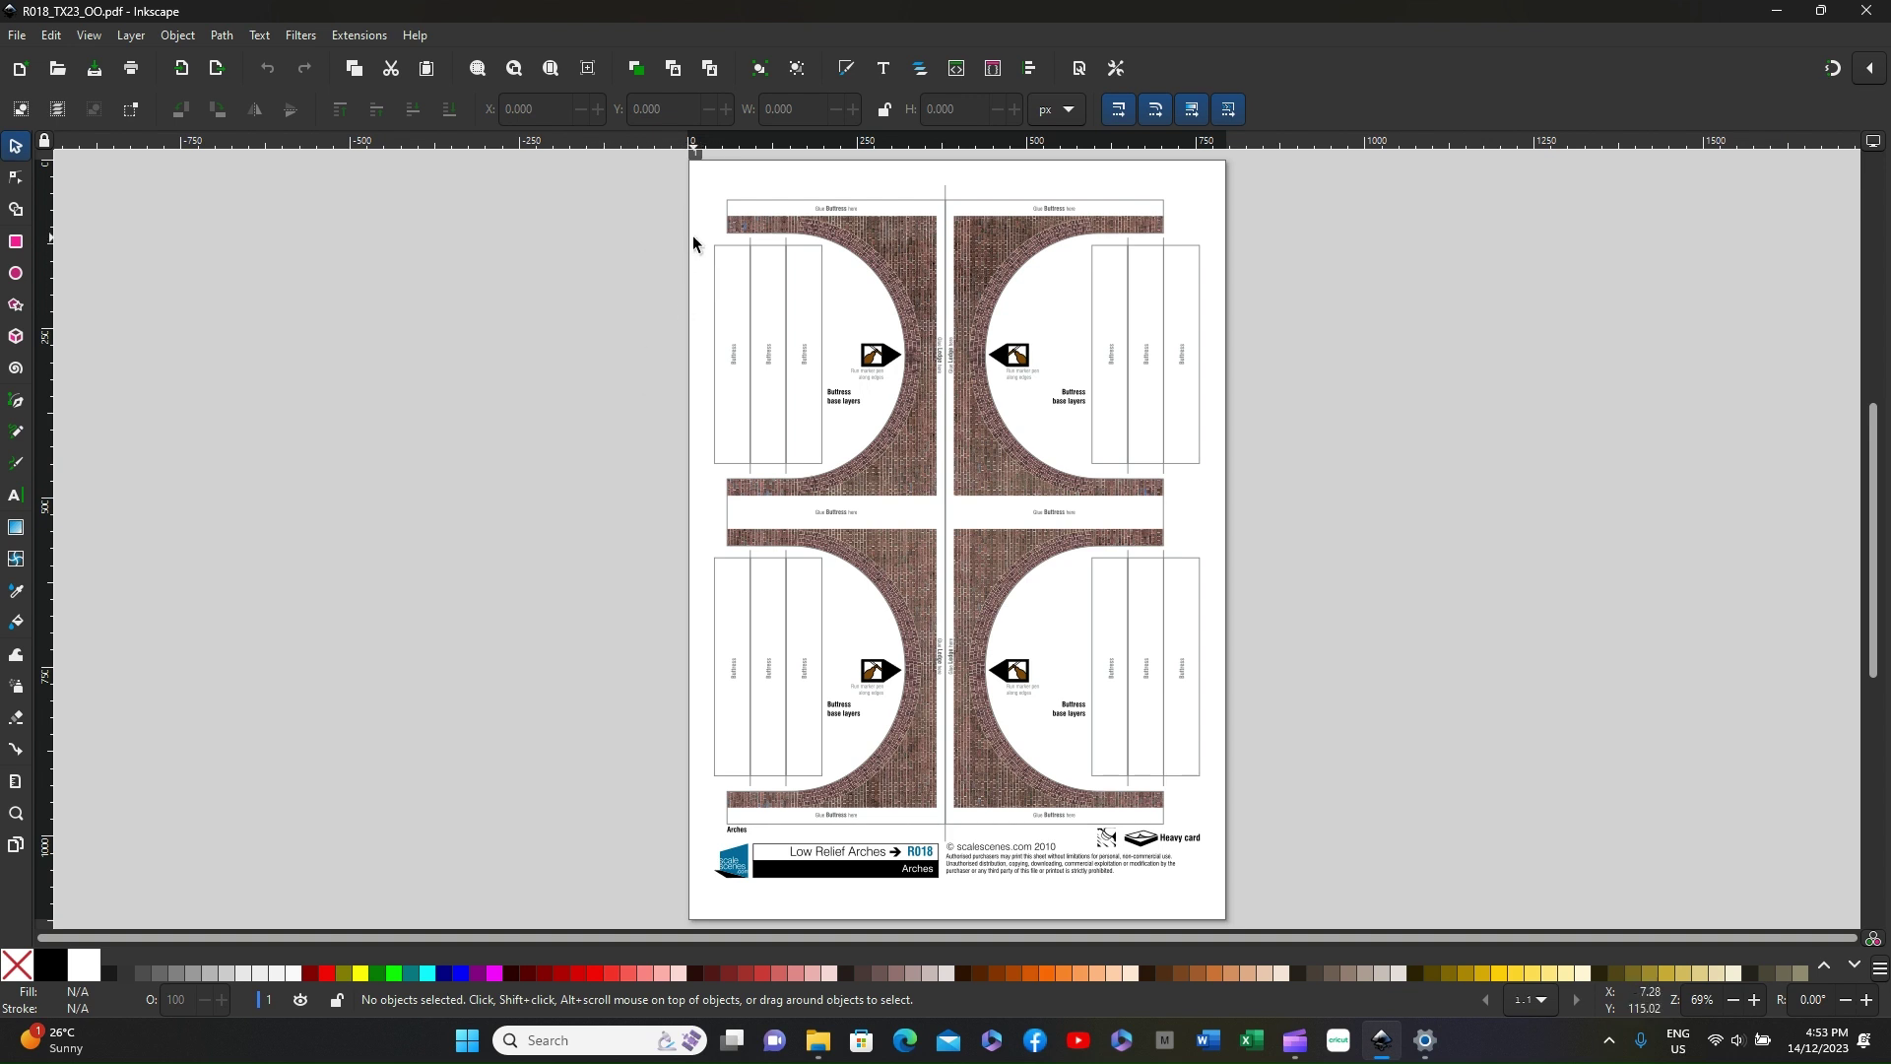
Delete the three buttress strips in the top-left arch.
drag(693, 236, 855, 475)
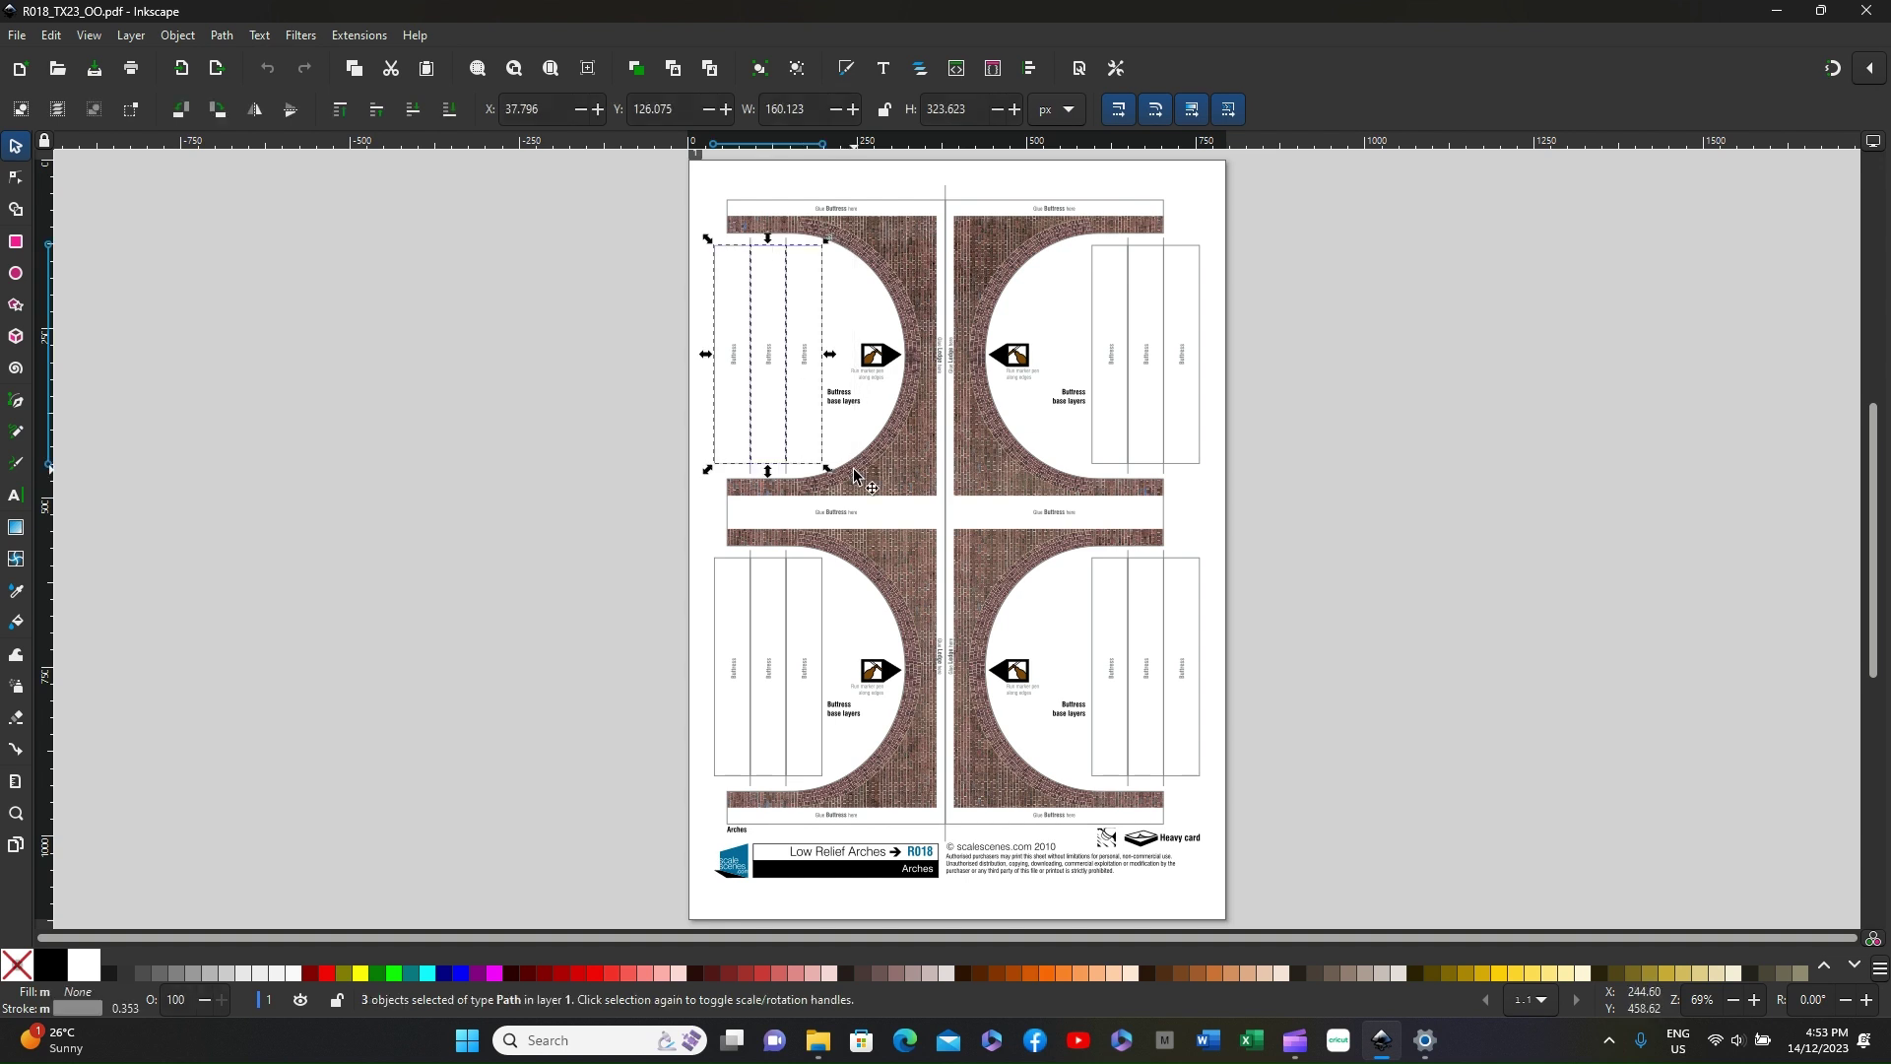
key(Delete)
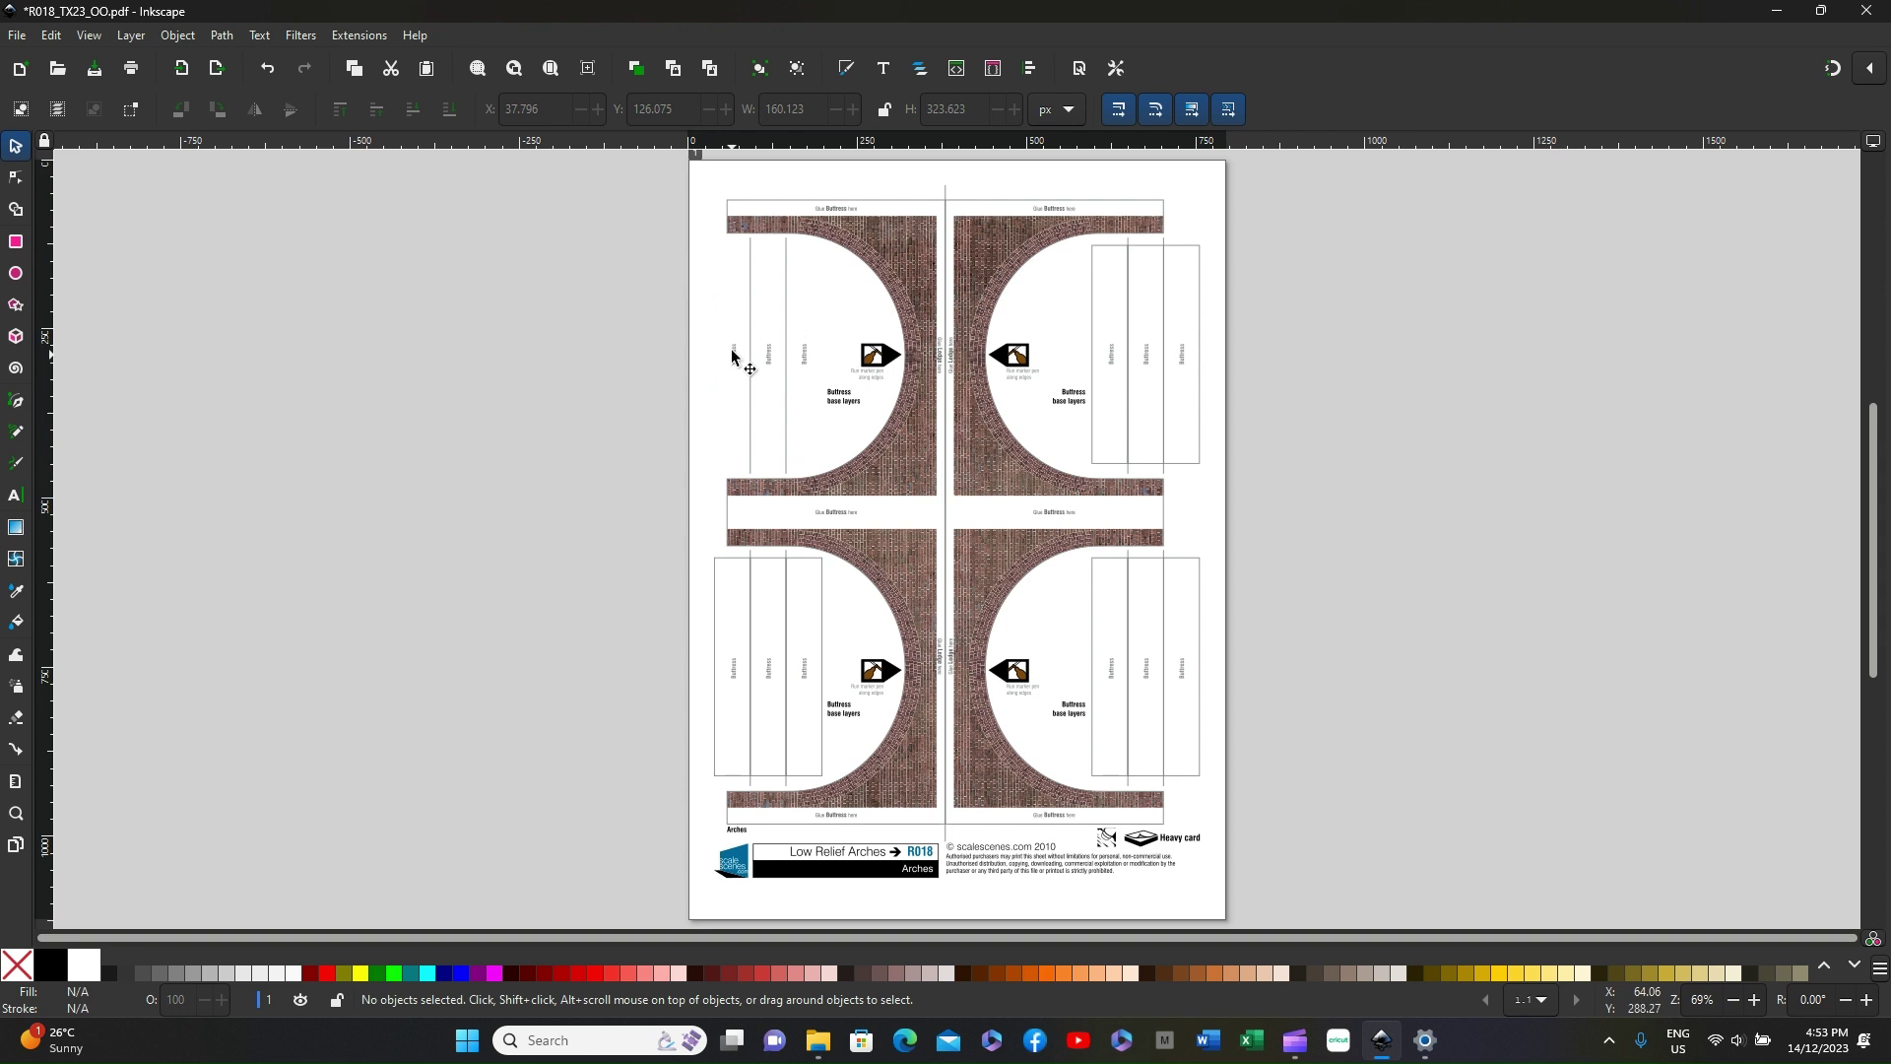
click(731, 359)
key(Escape)
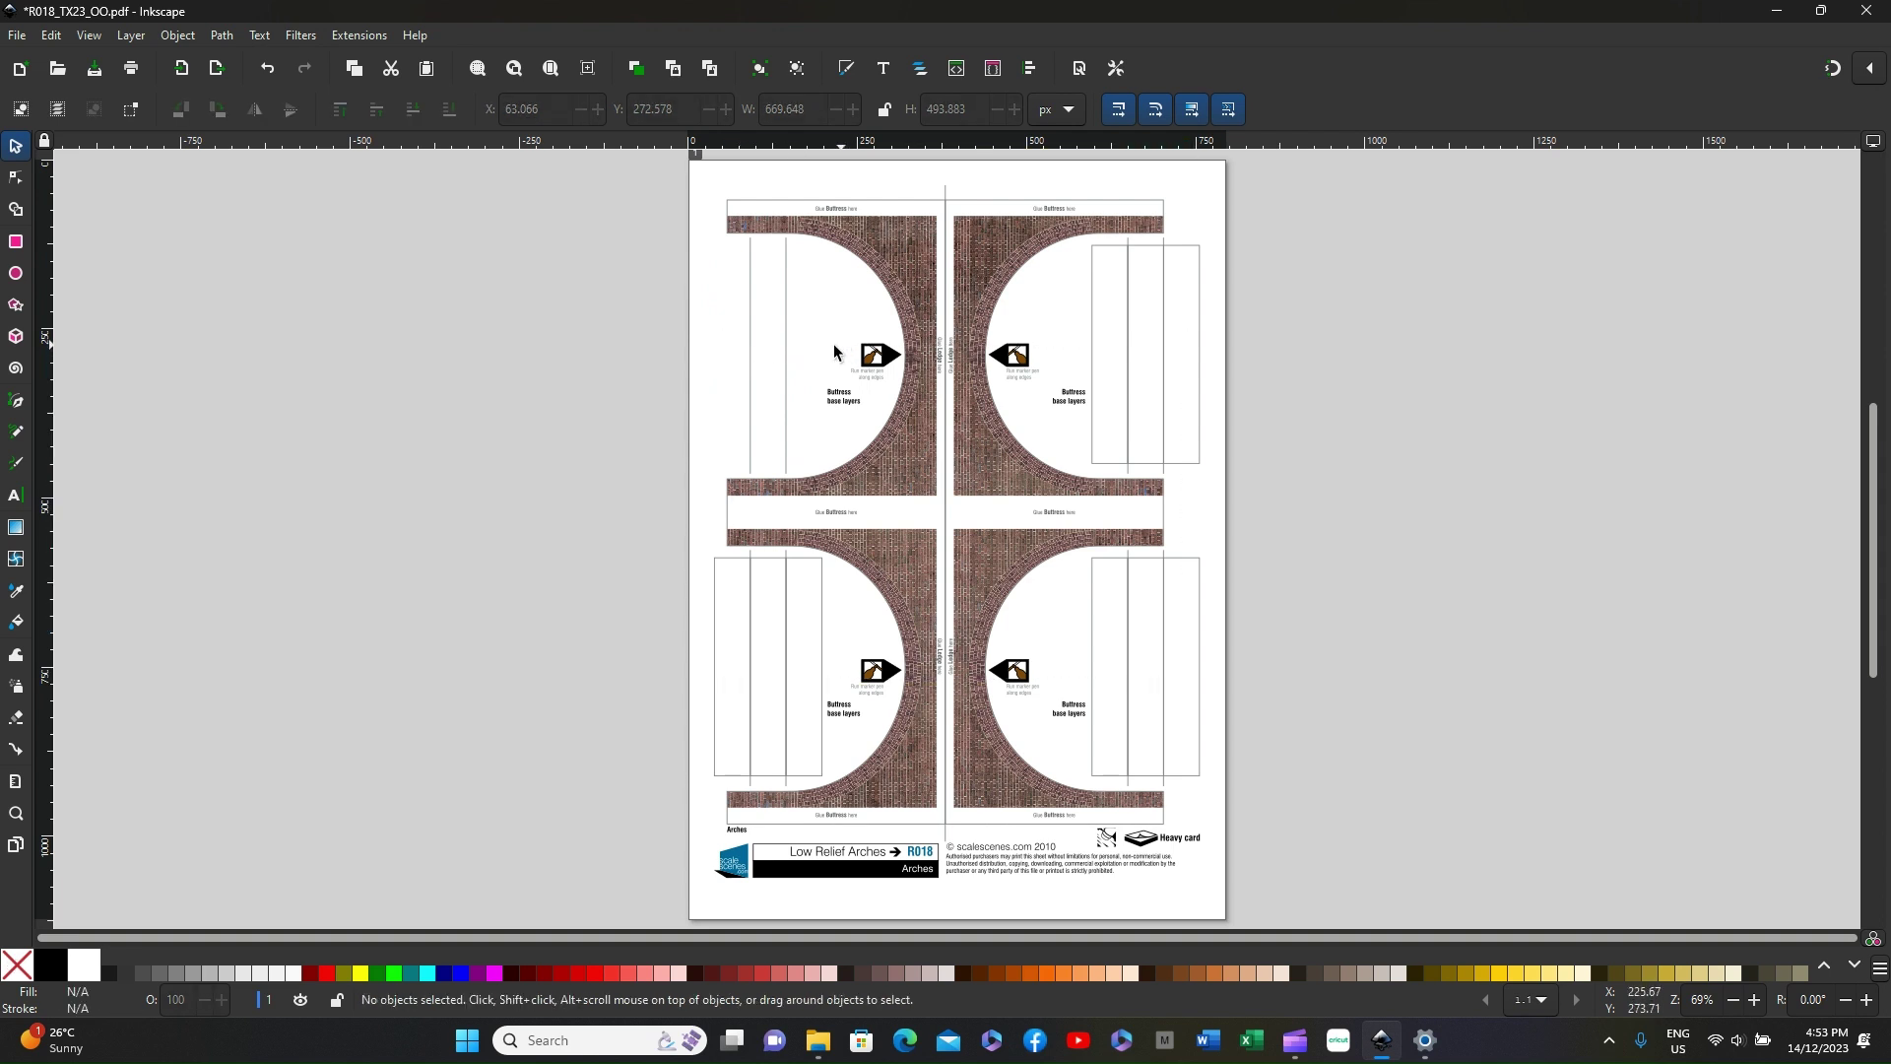
Delete the two leftover lines inside the top-left arch.
click(784, 359)
key(Delete)
click(765, 363)
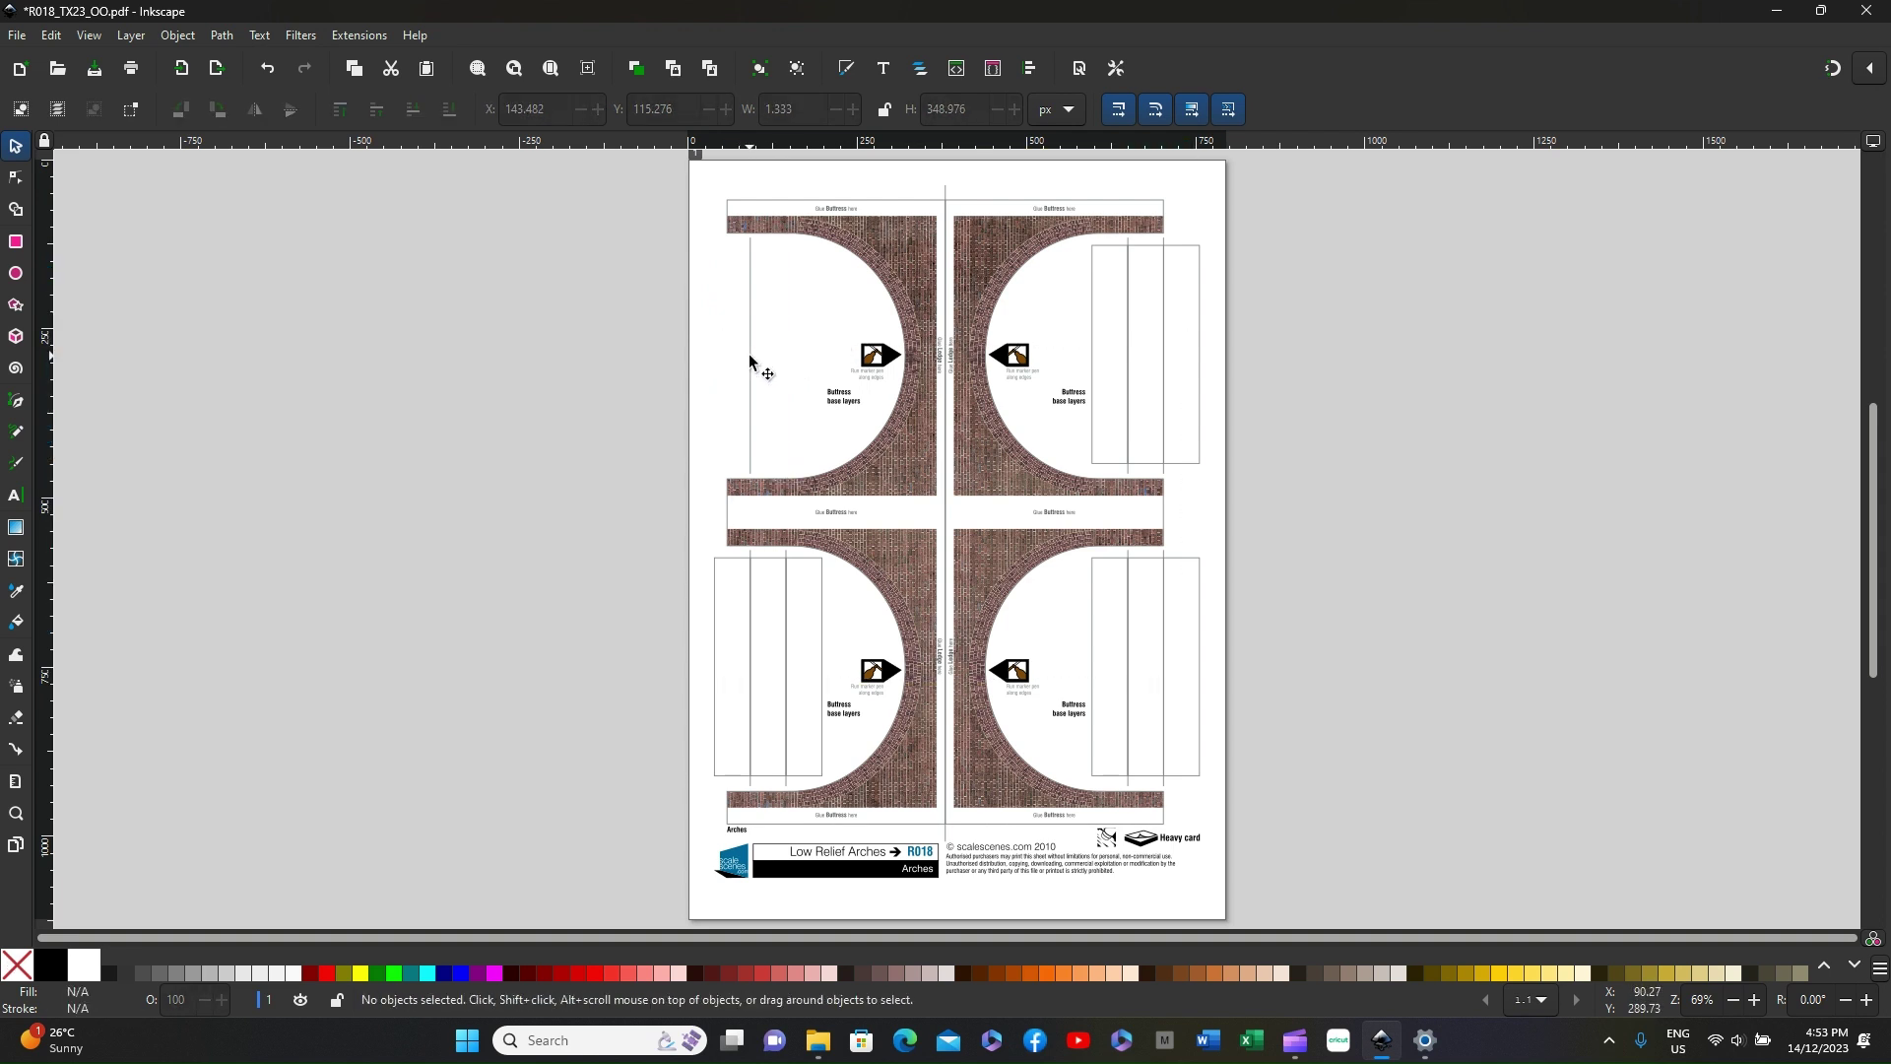
key(Delete)
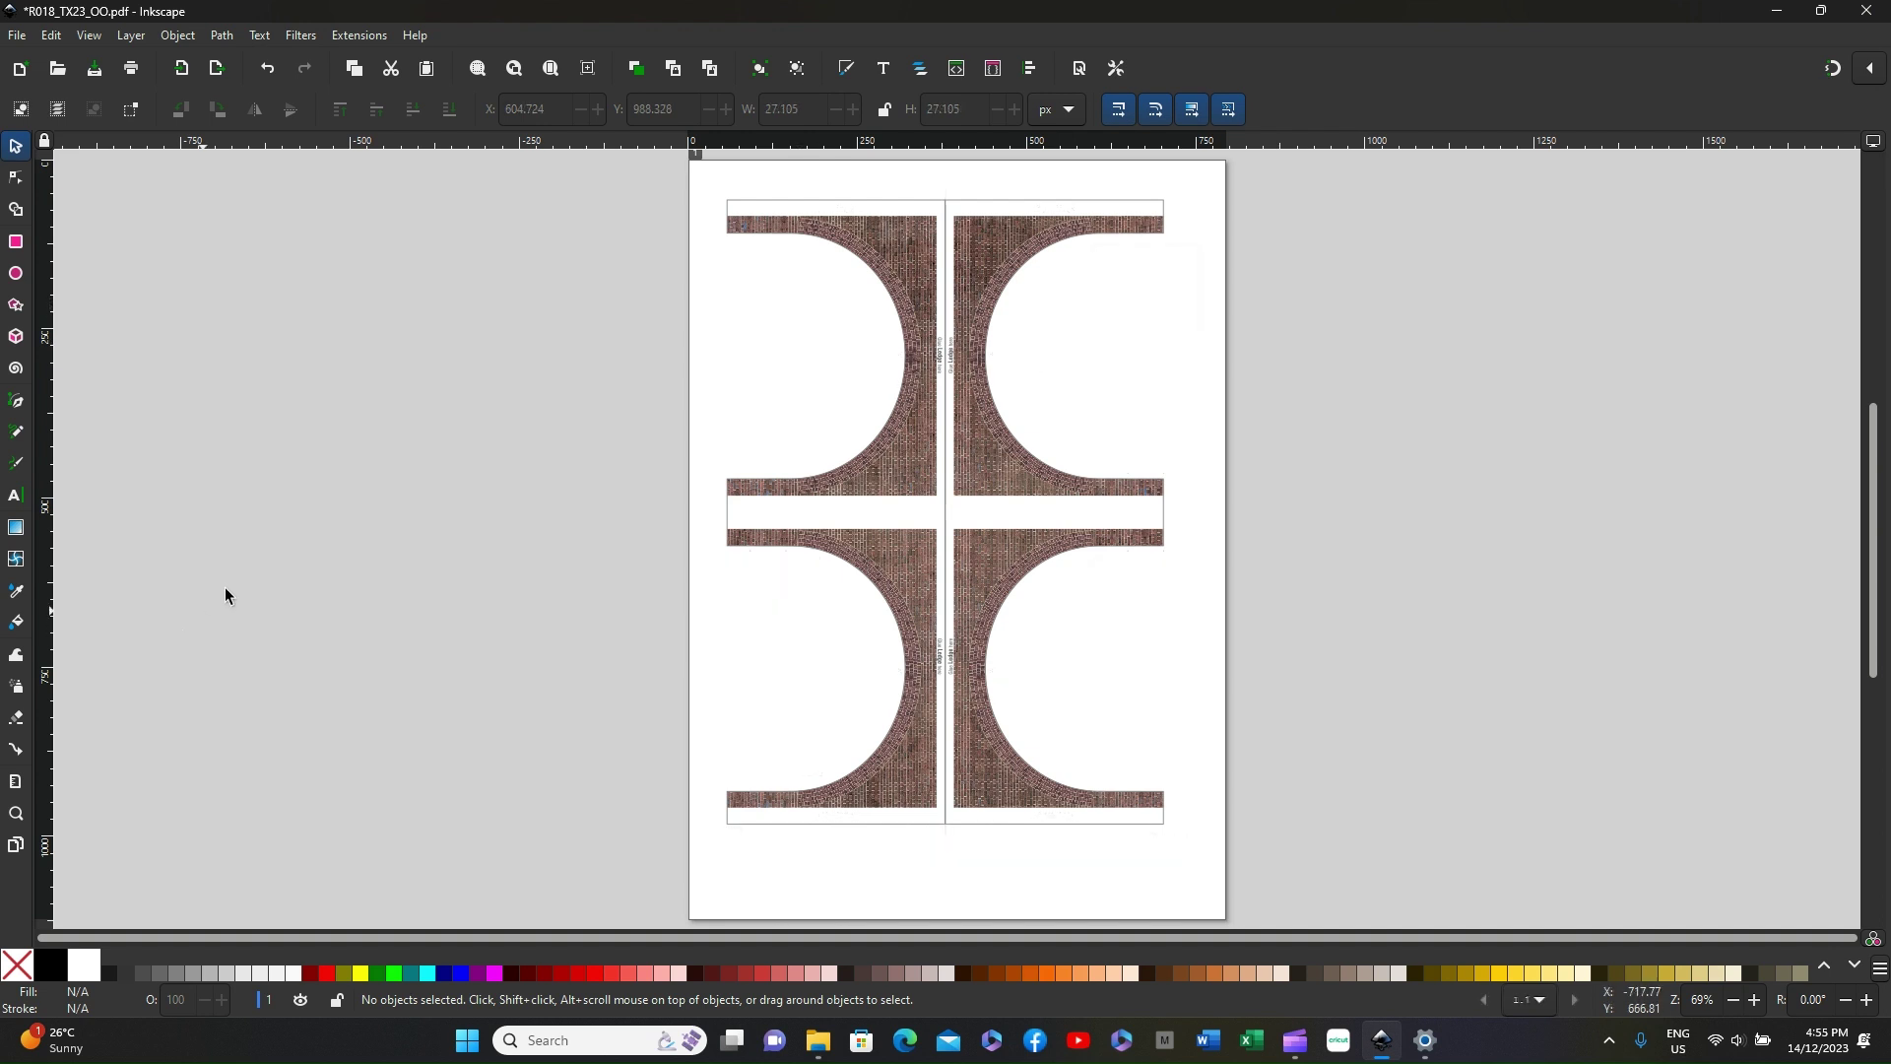
Start printing, view the printer's detailed preferences, then cancel the print.
click(16, 35)
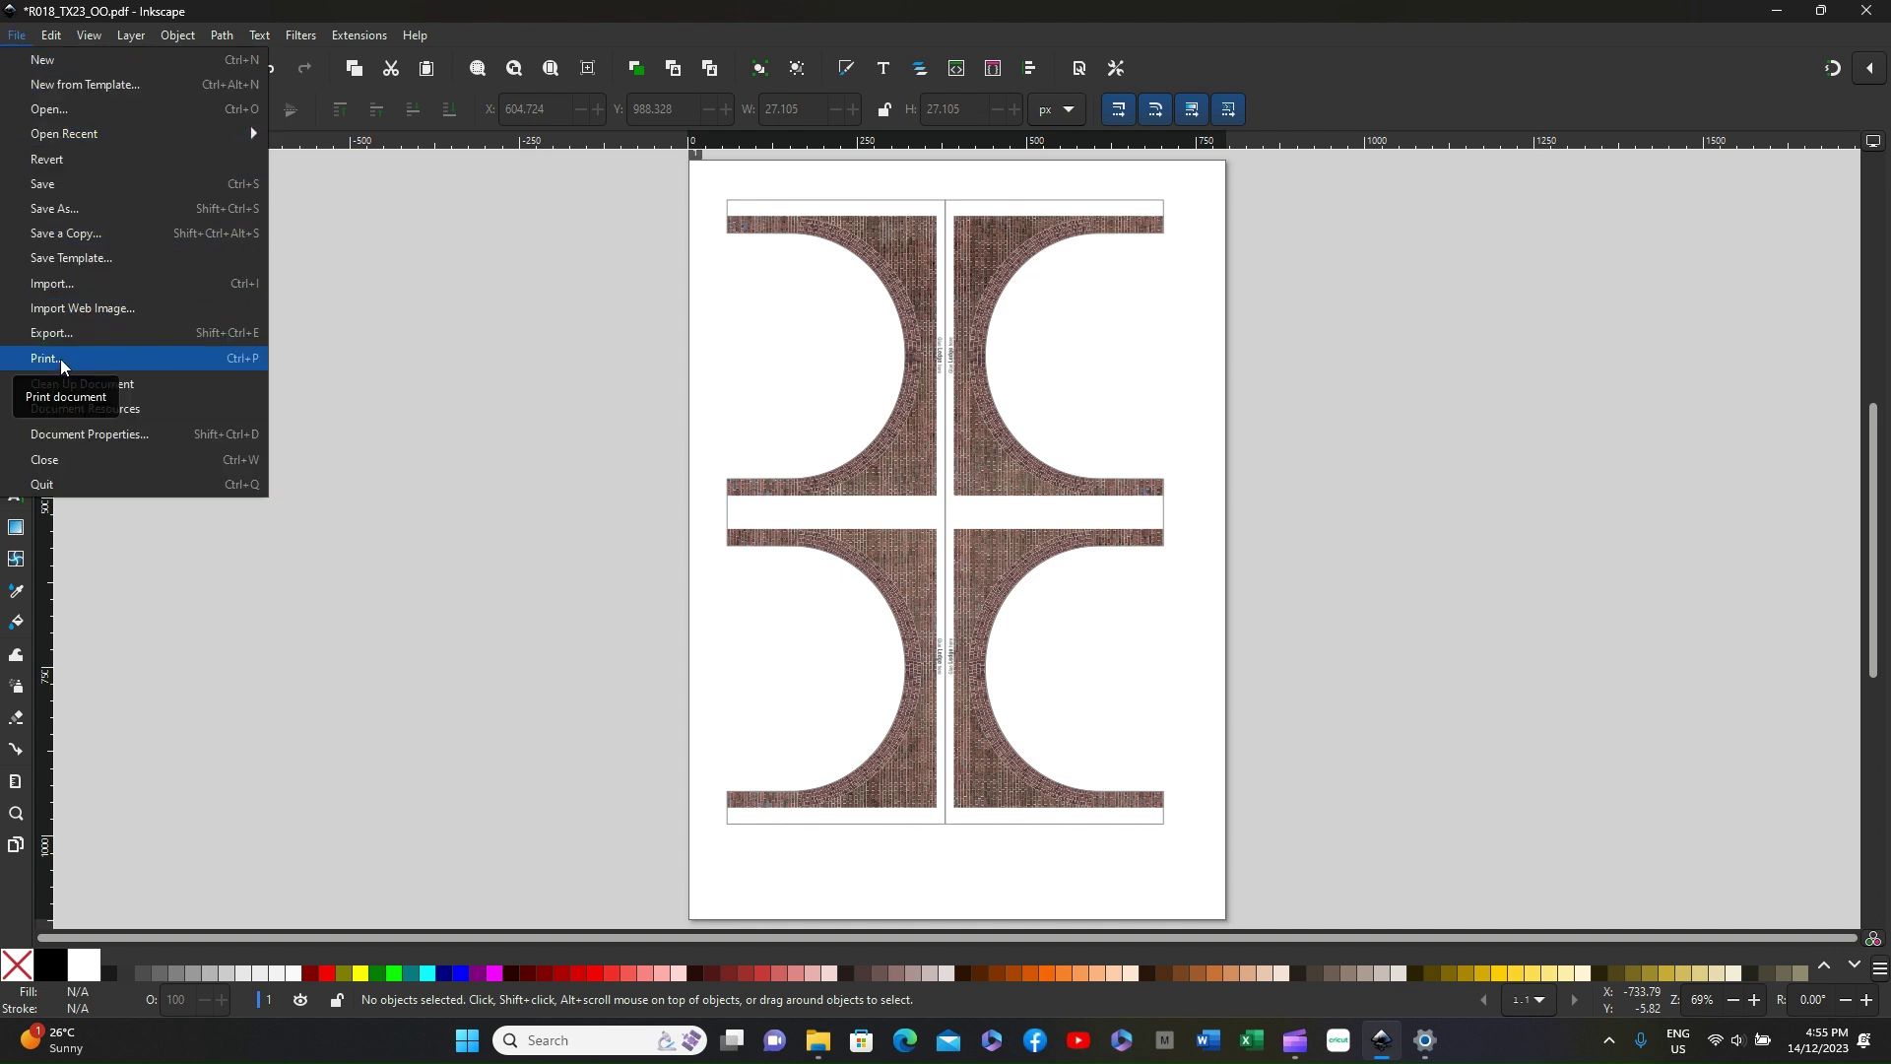
click(60, 358)
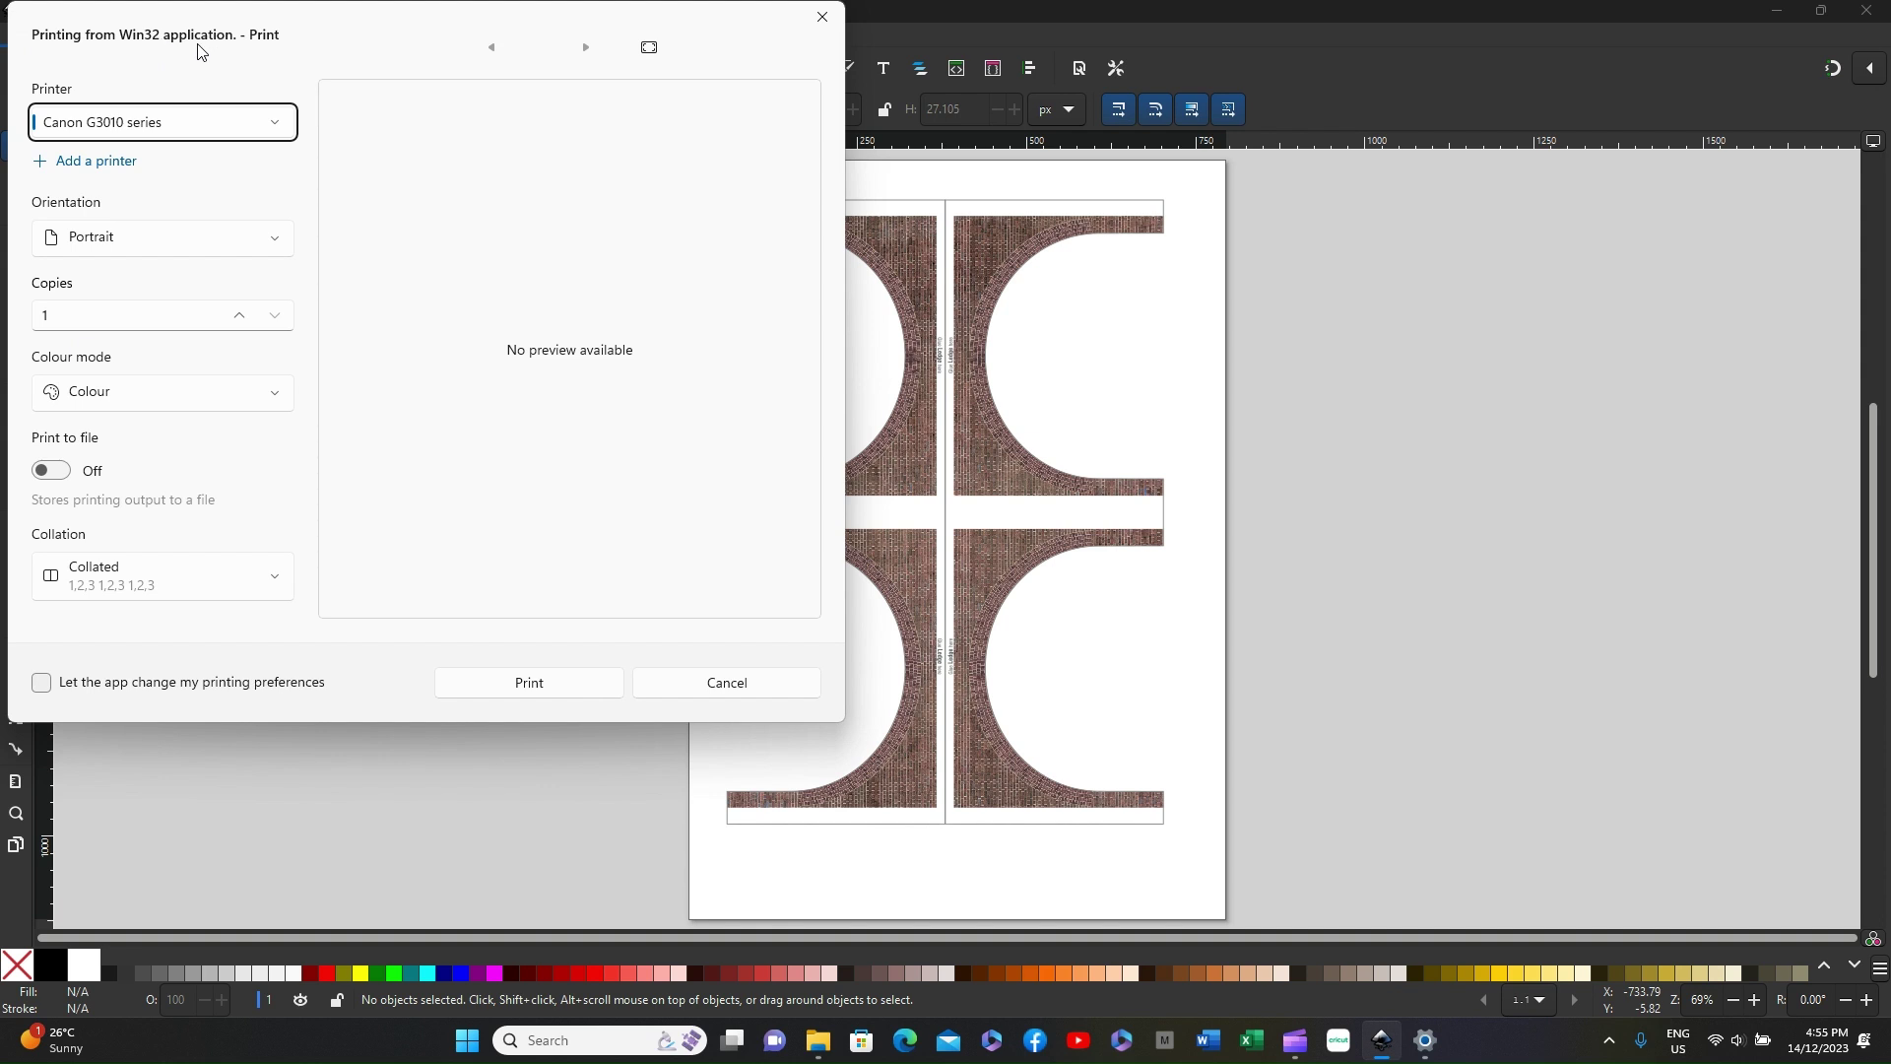
scroll(208, 273, down, 2)
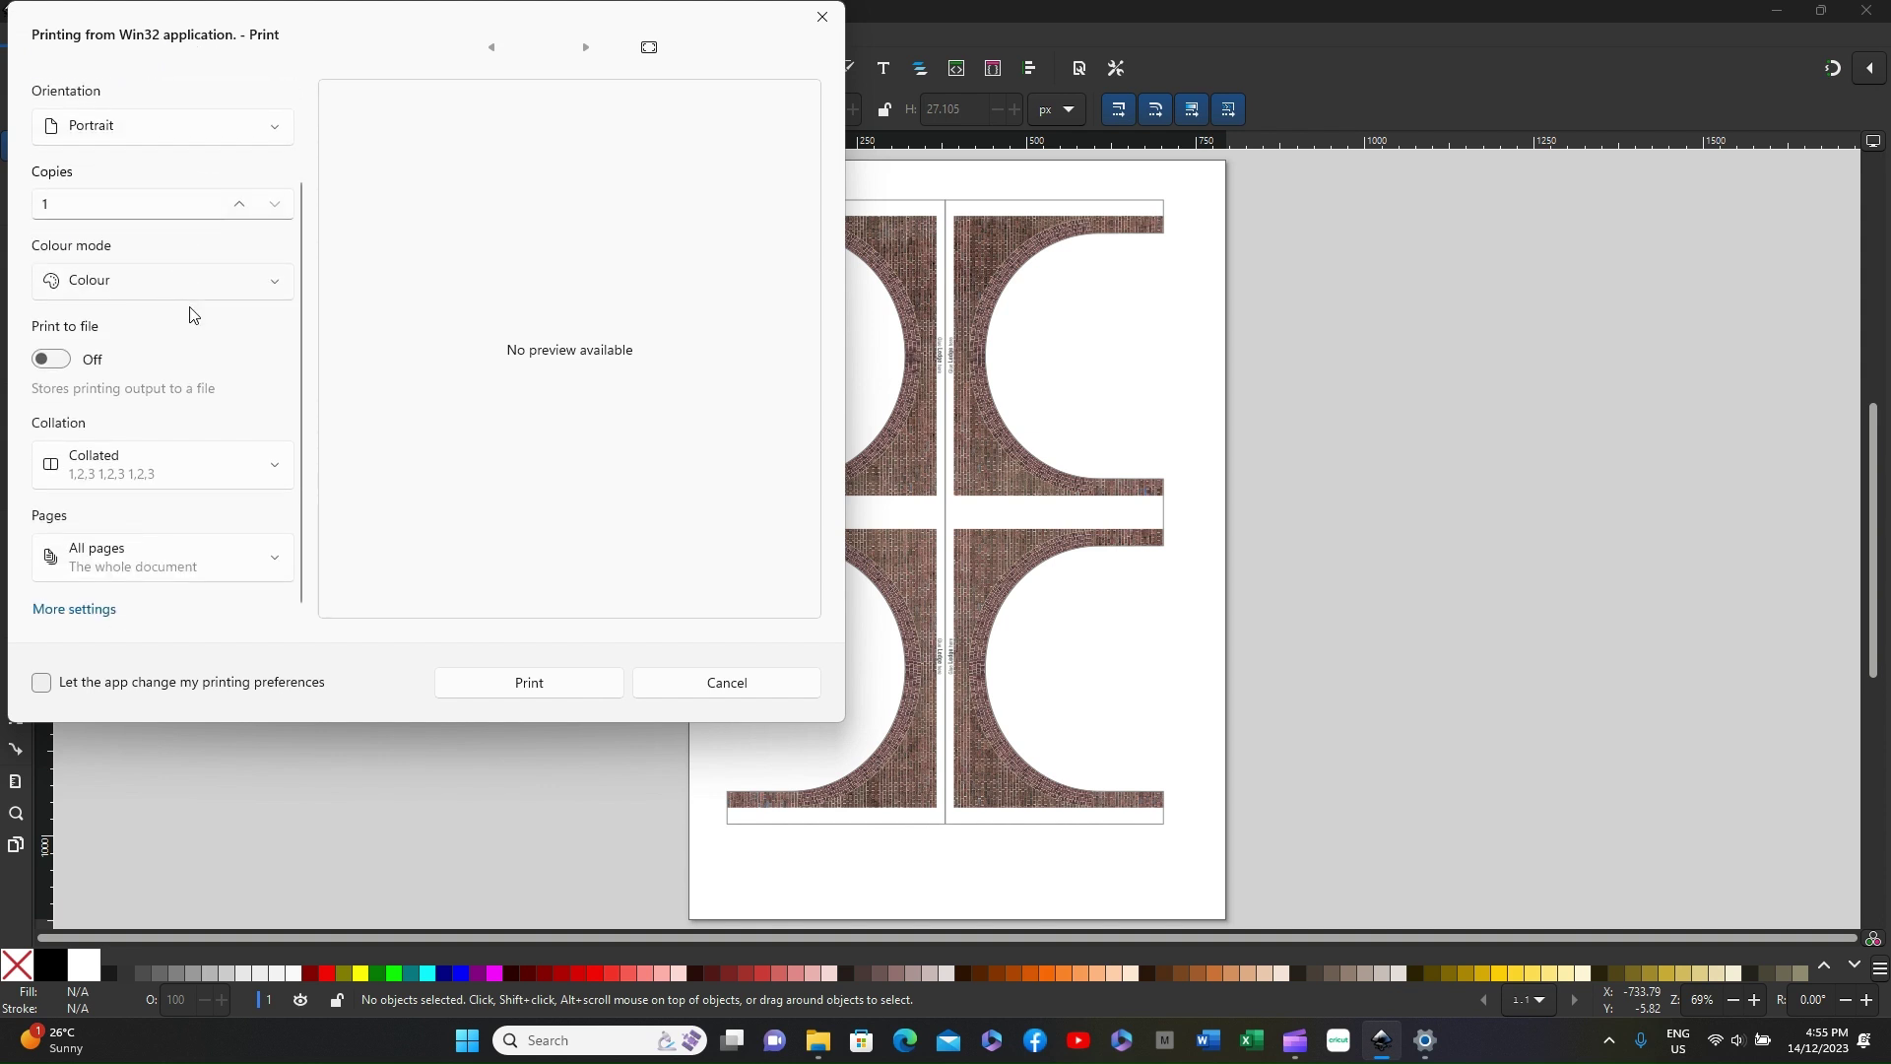
click(77, 608)
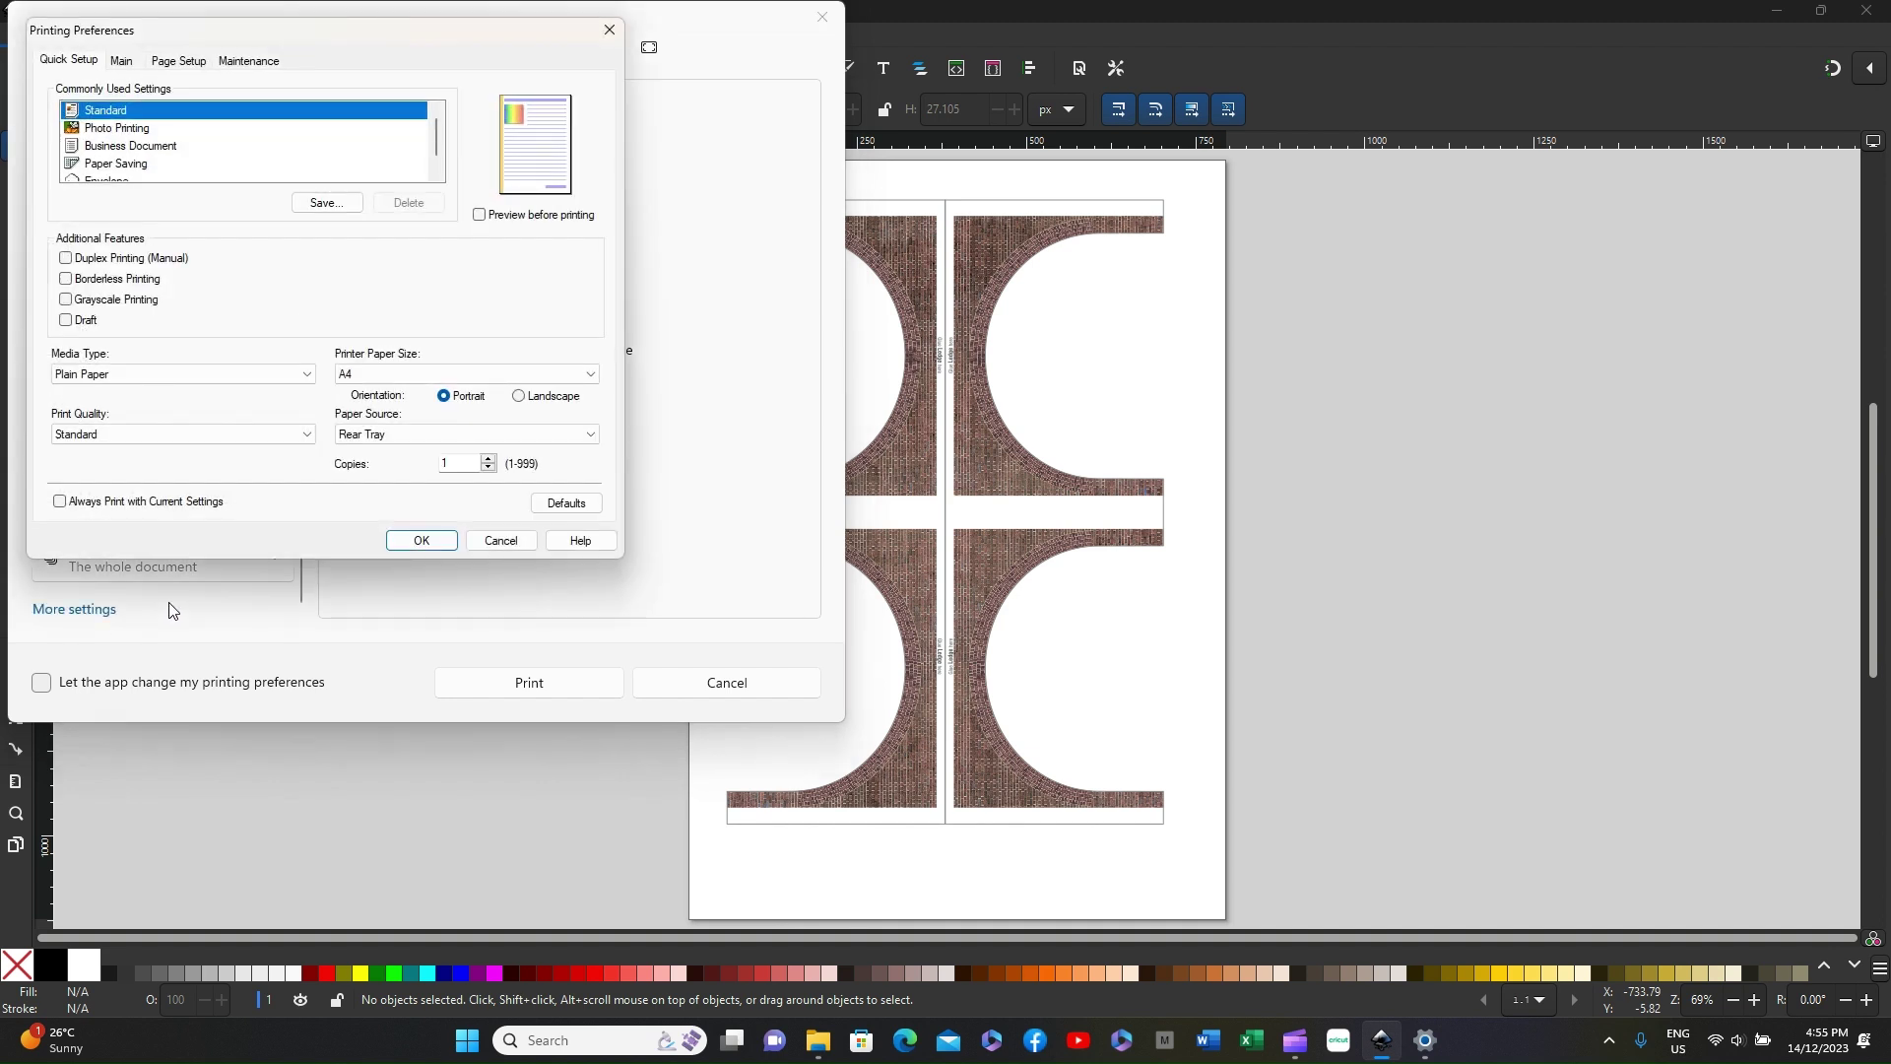
click(498, 542)
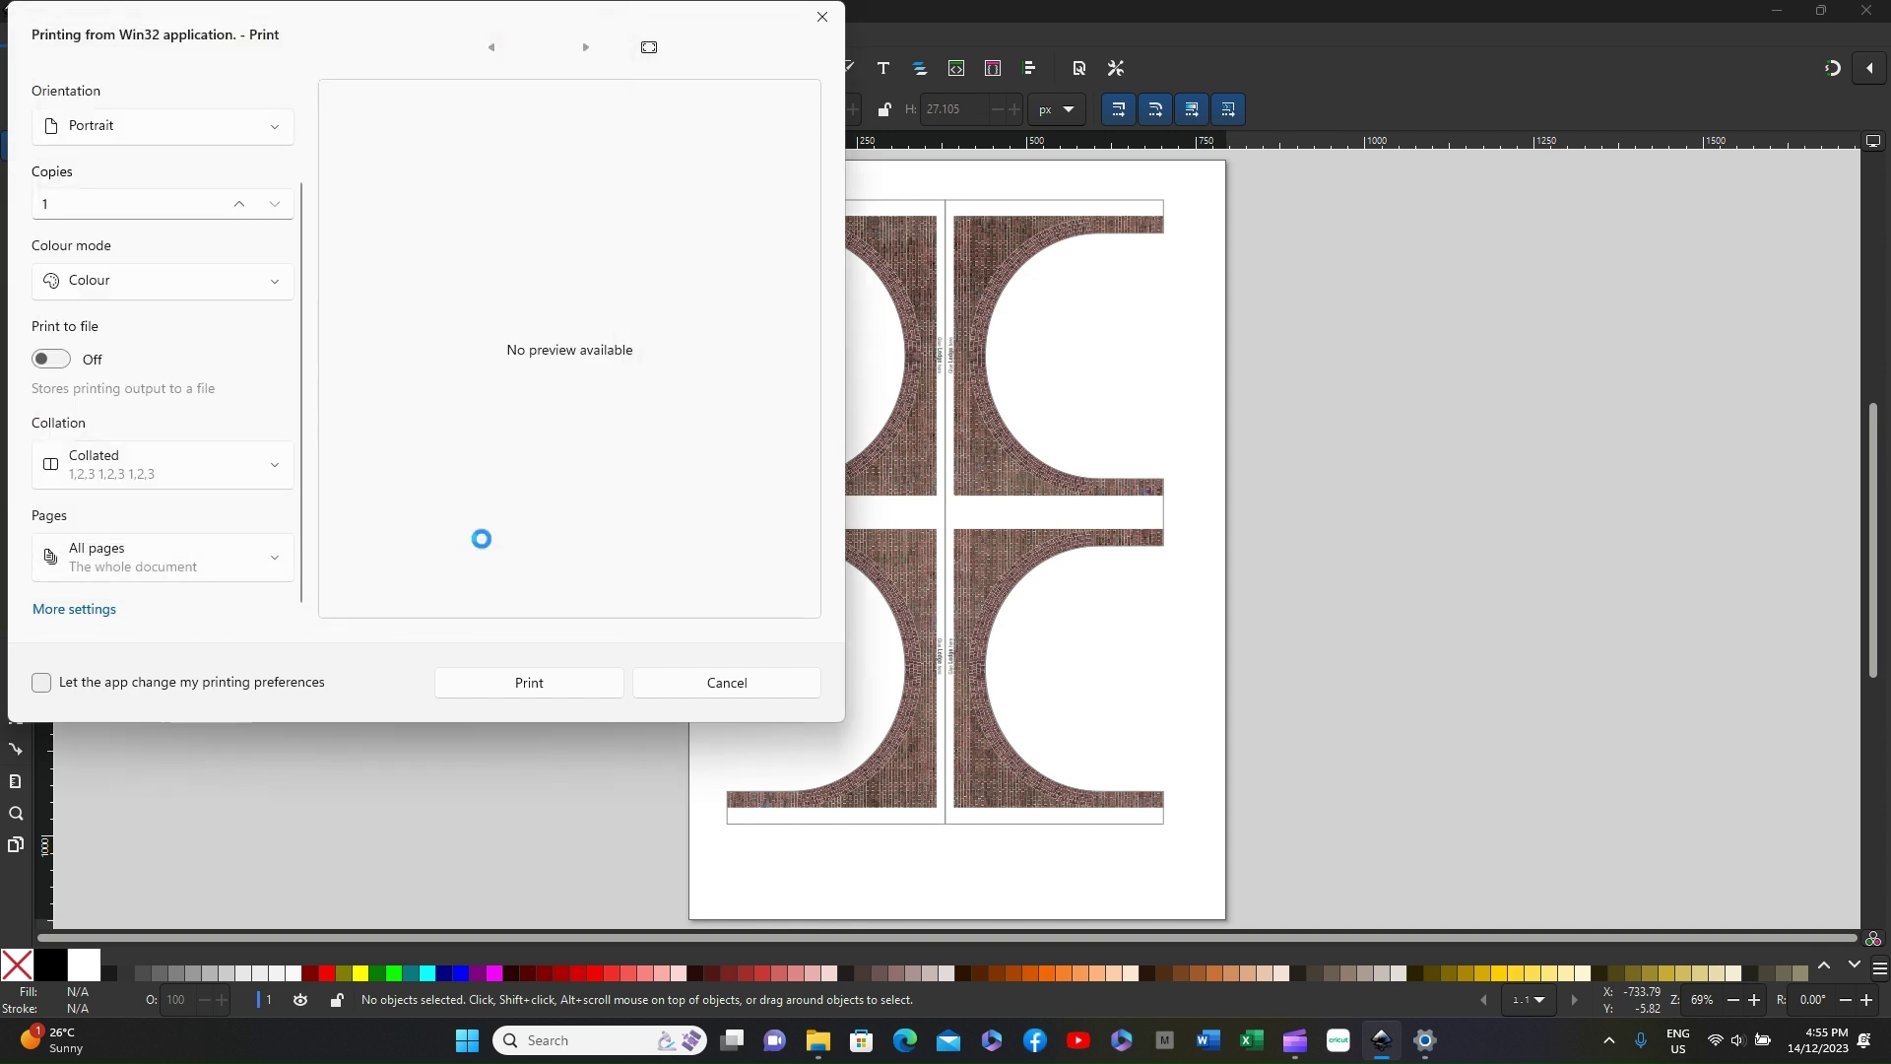
click(725, 682)
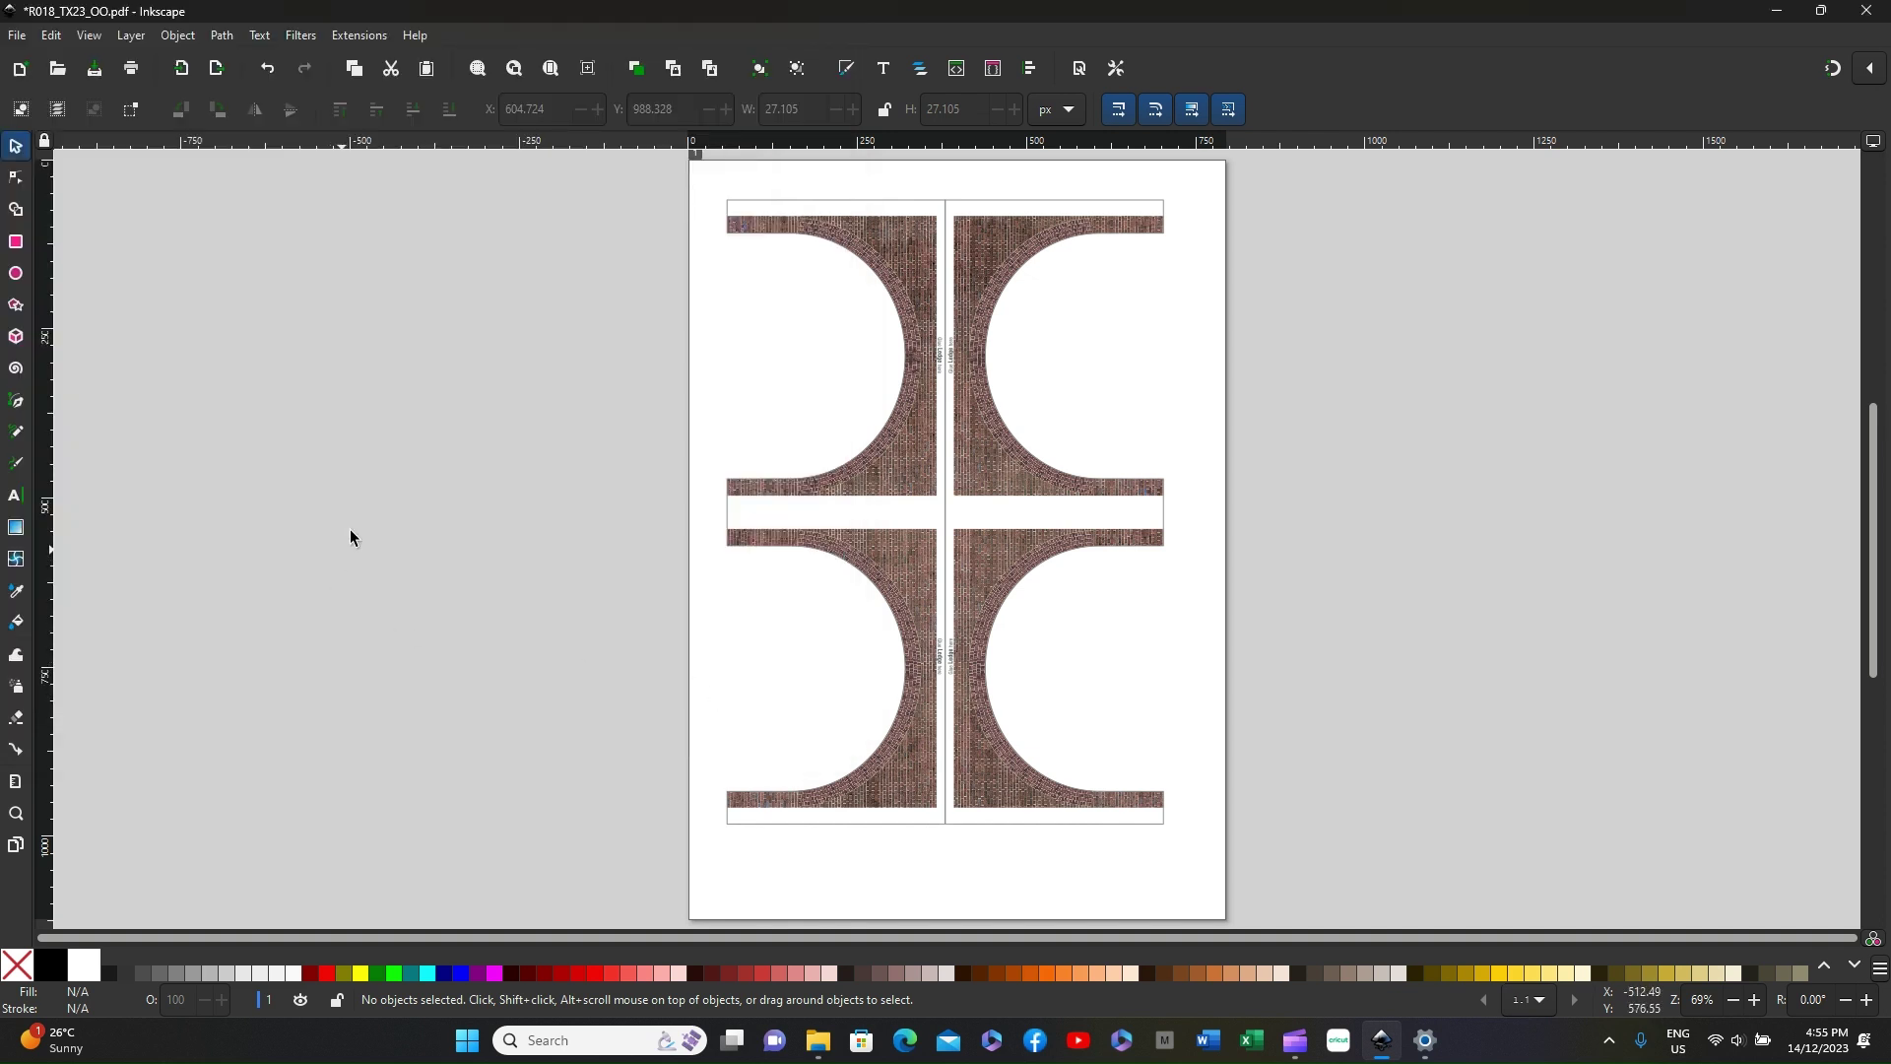
Start Save As and choose Portable Document Format as the file type.
click(18, 35)
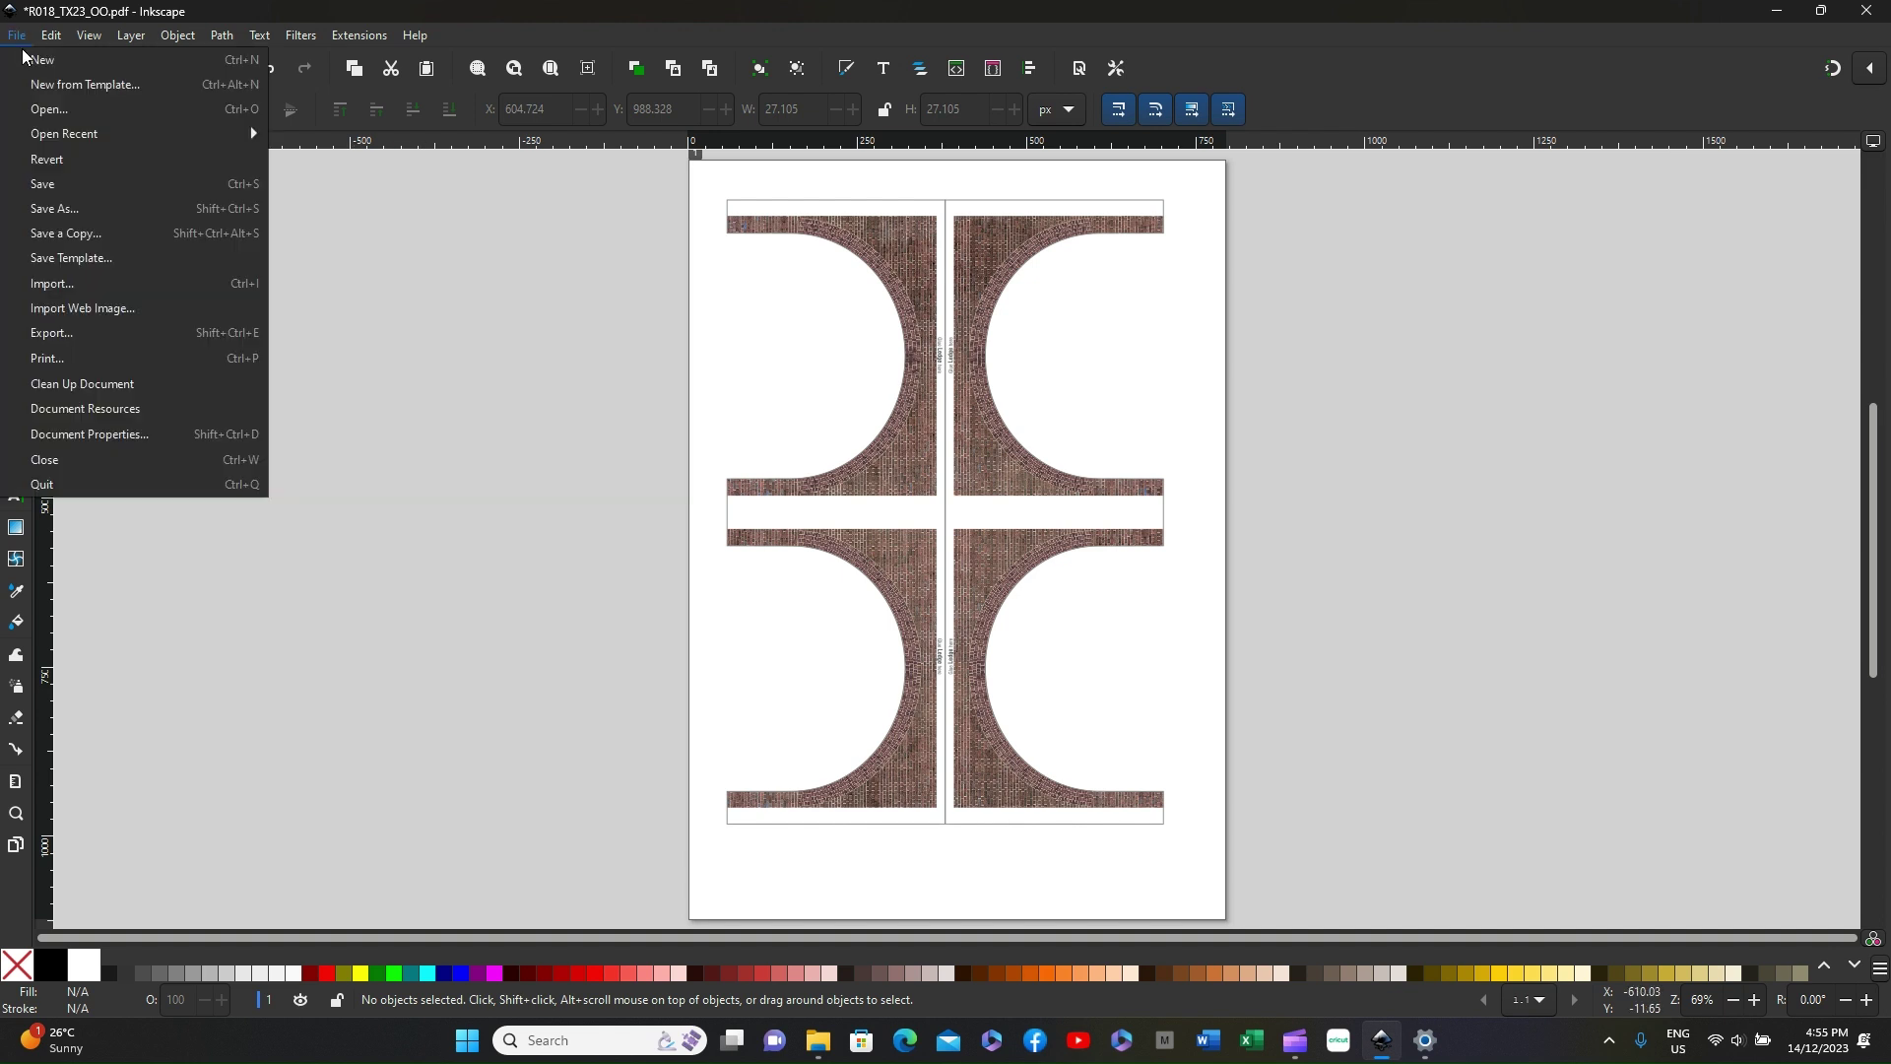
click(64, 211)
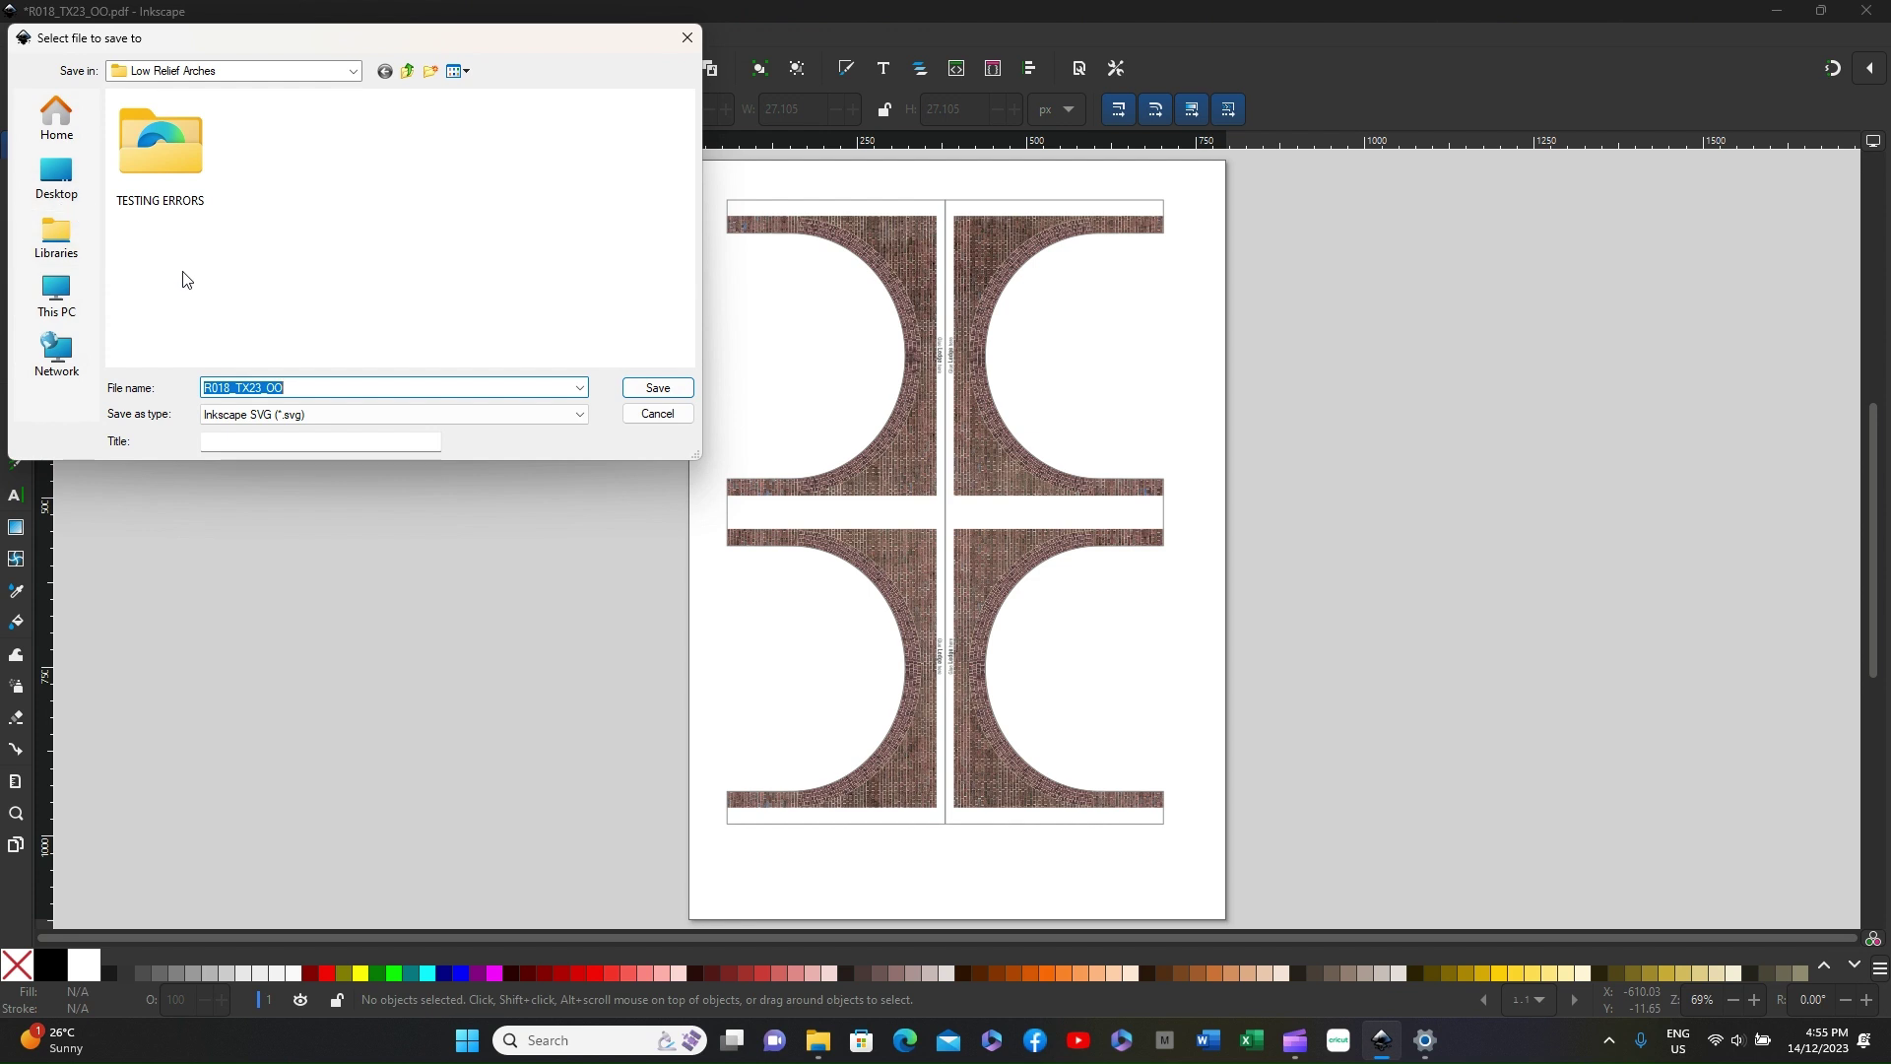
click(579, 414)
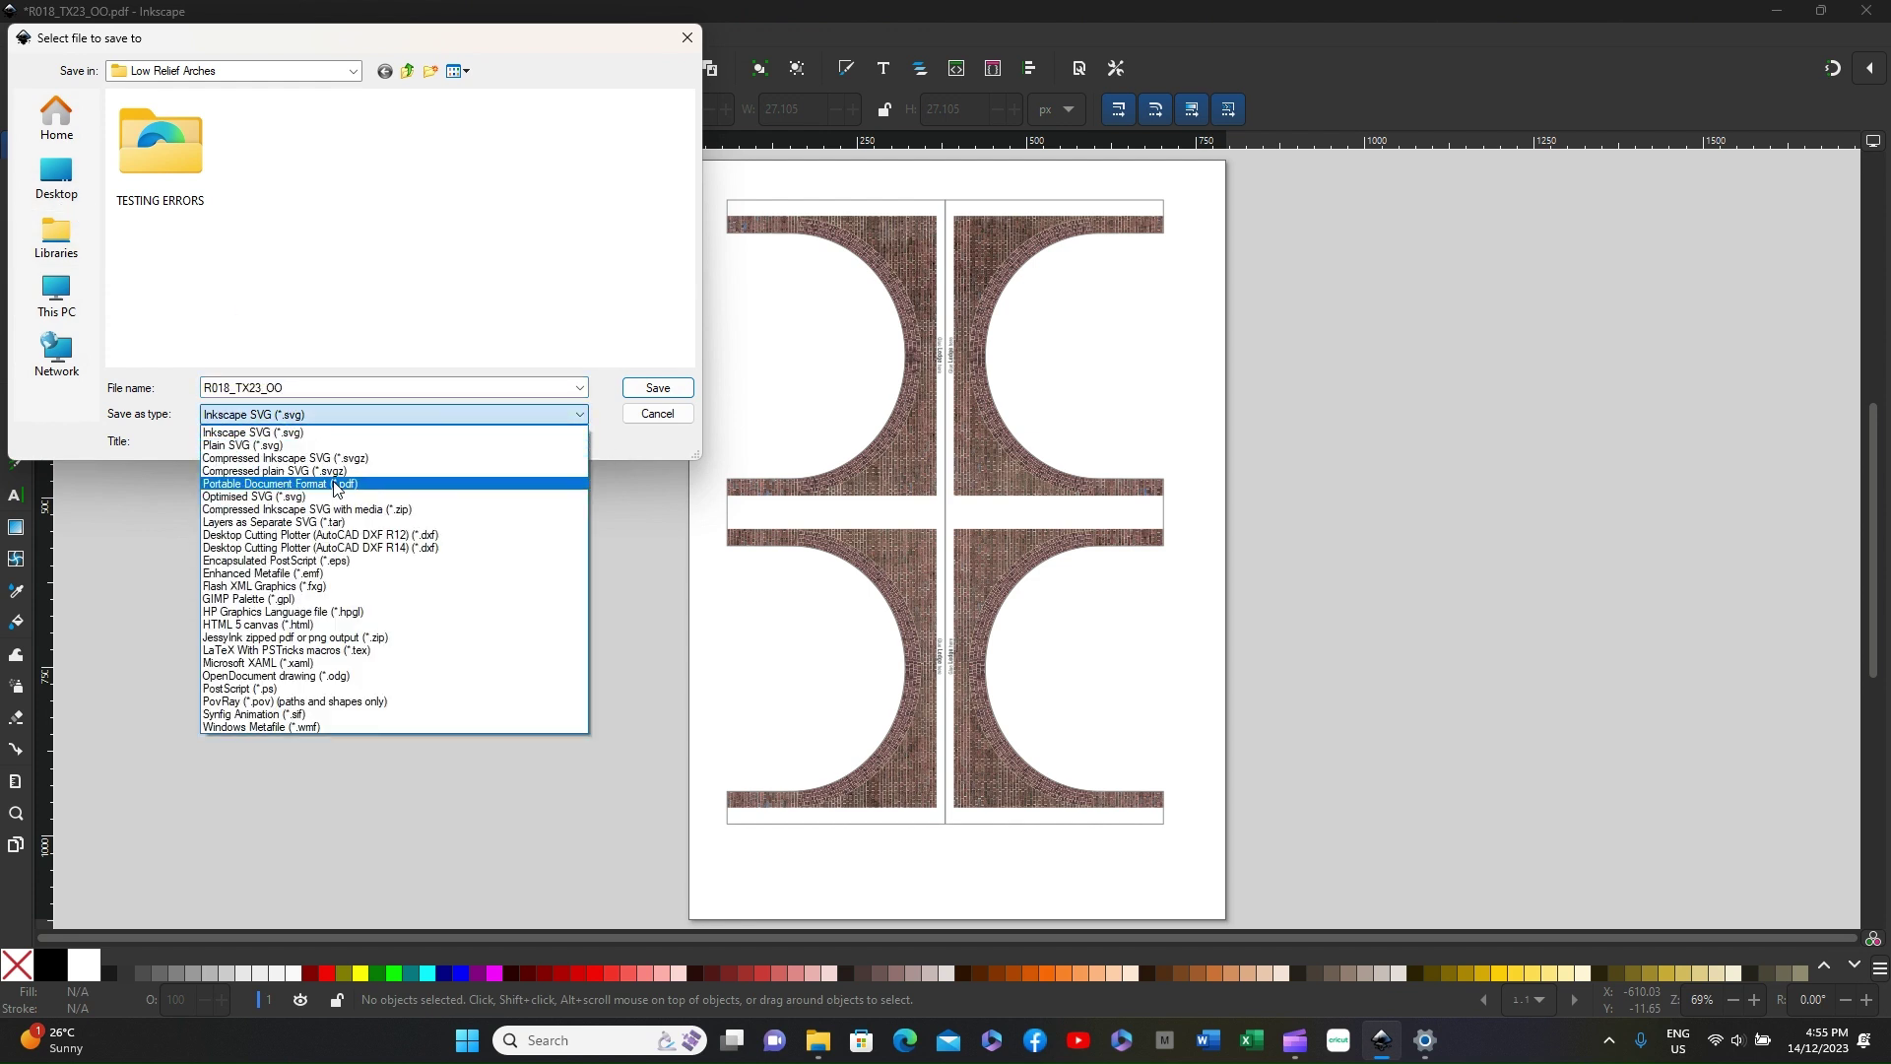
click(337, 484)
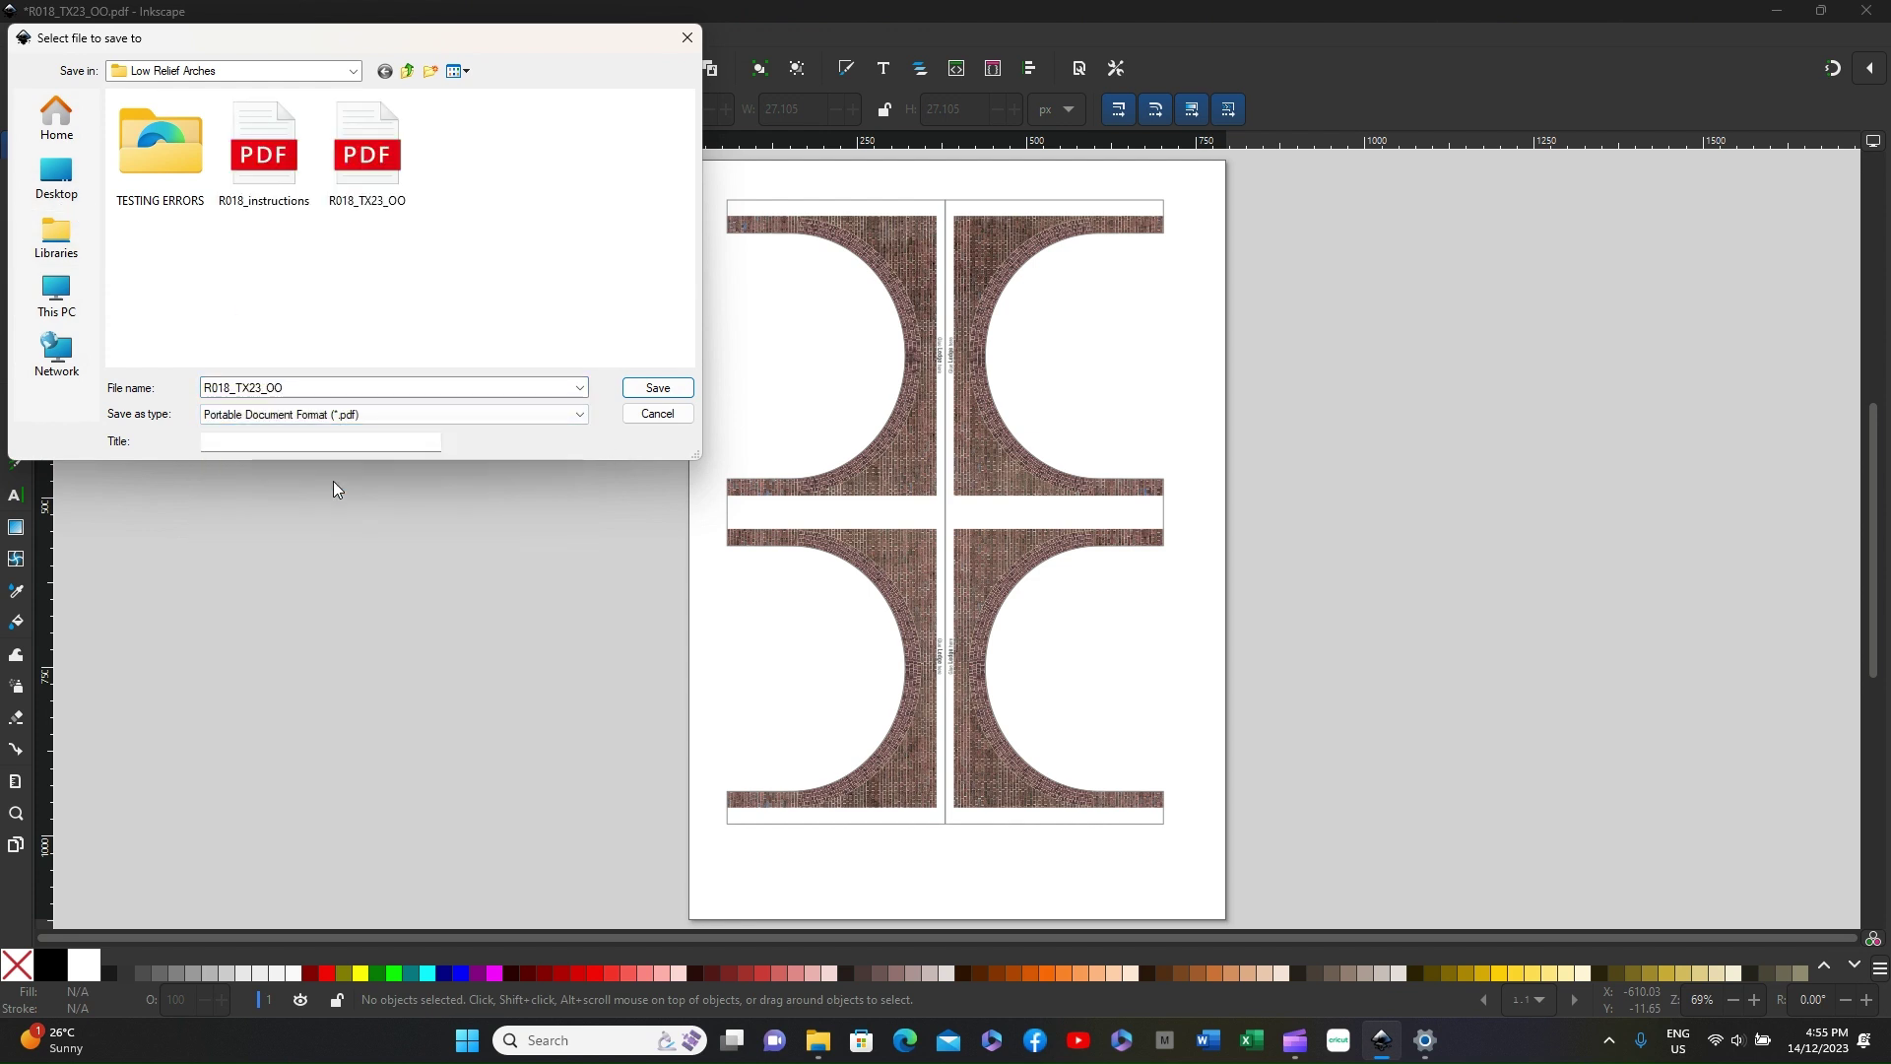
Save as R018_TX23_OO INK.pdf and confirm the PDF output options.
double_click(290, 387)
click(289, 388)
text(()
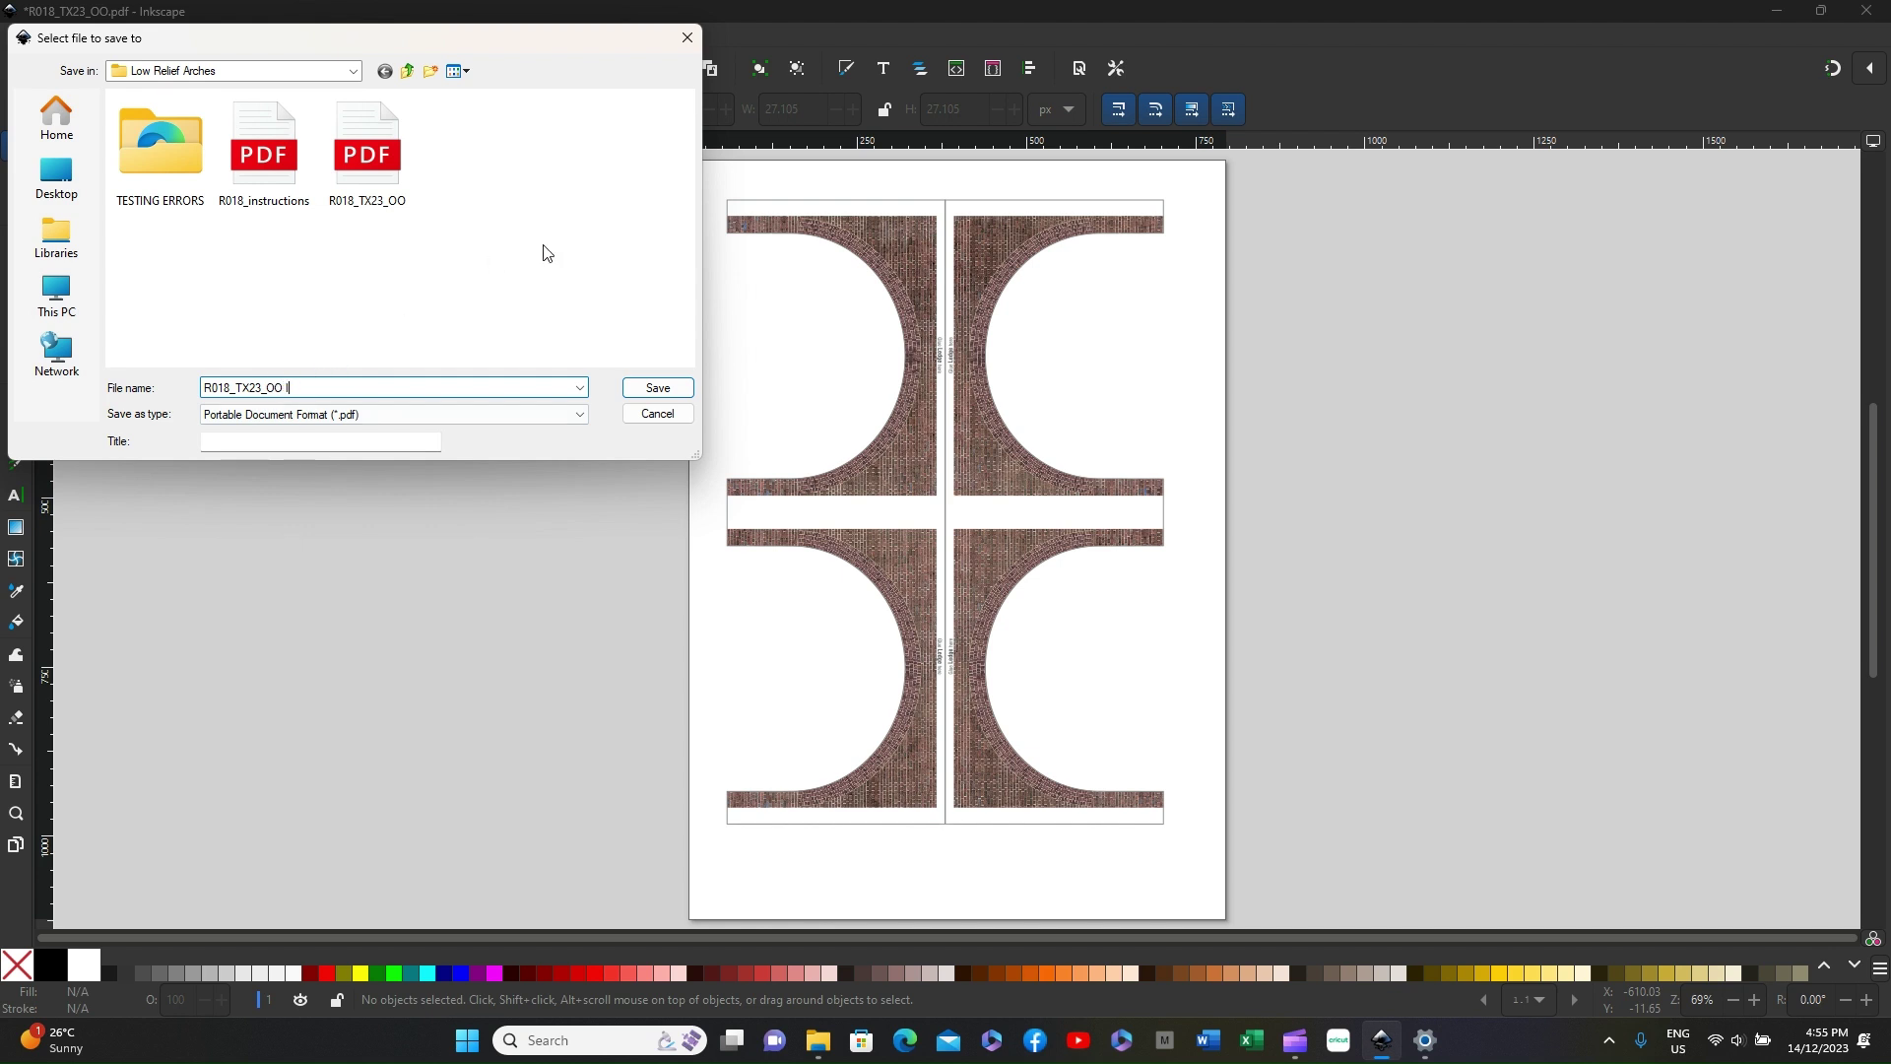
text(INK)
click(658, 389)
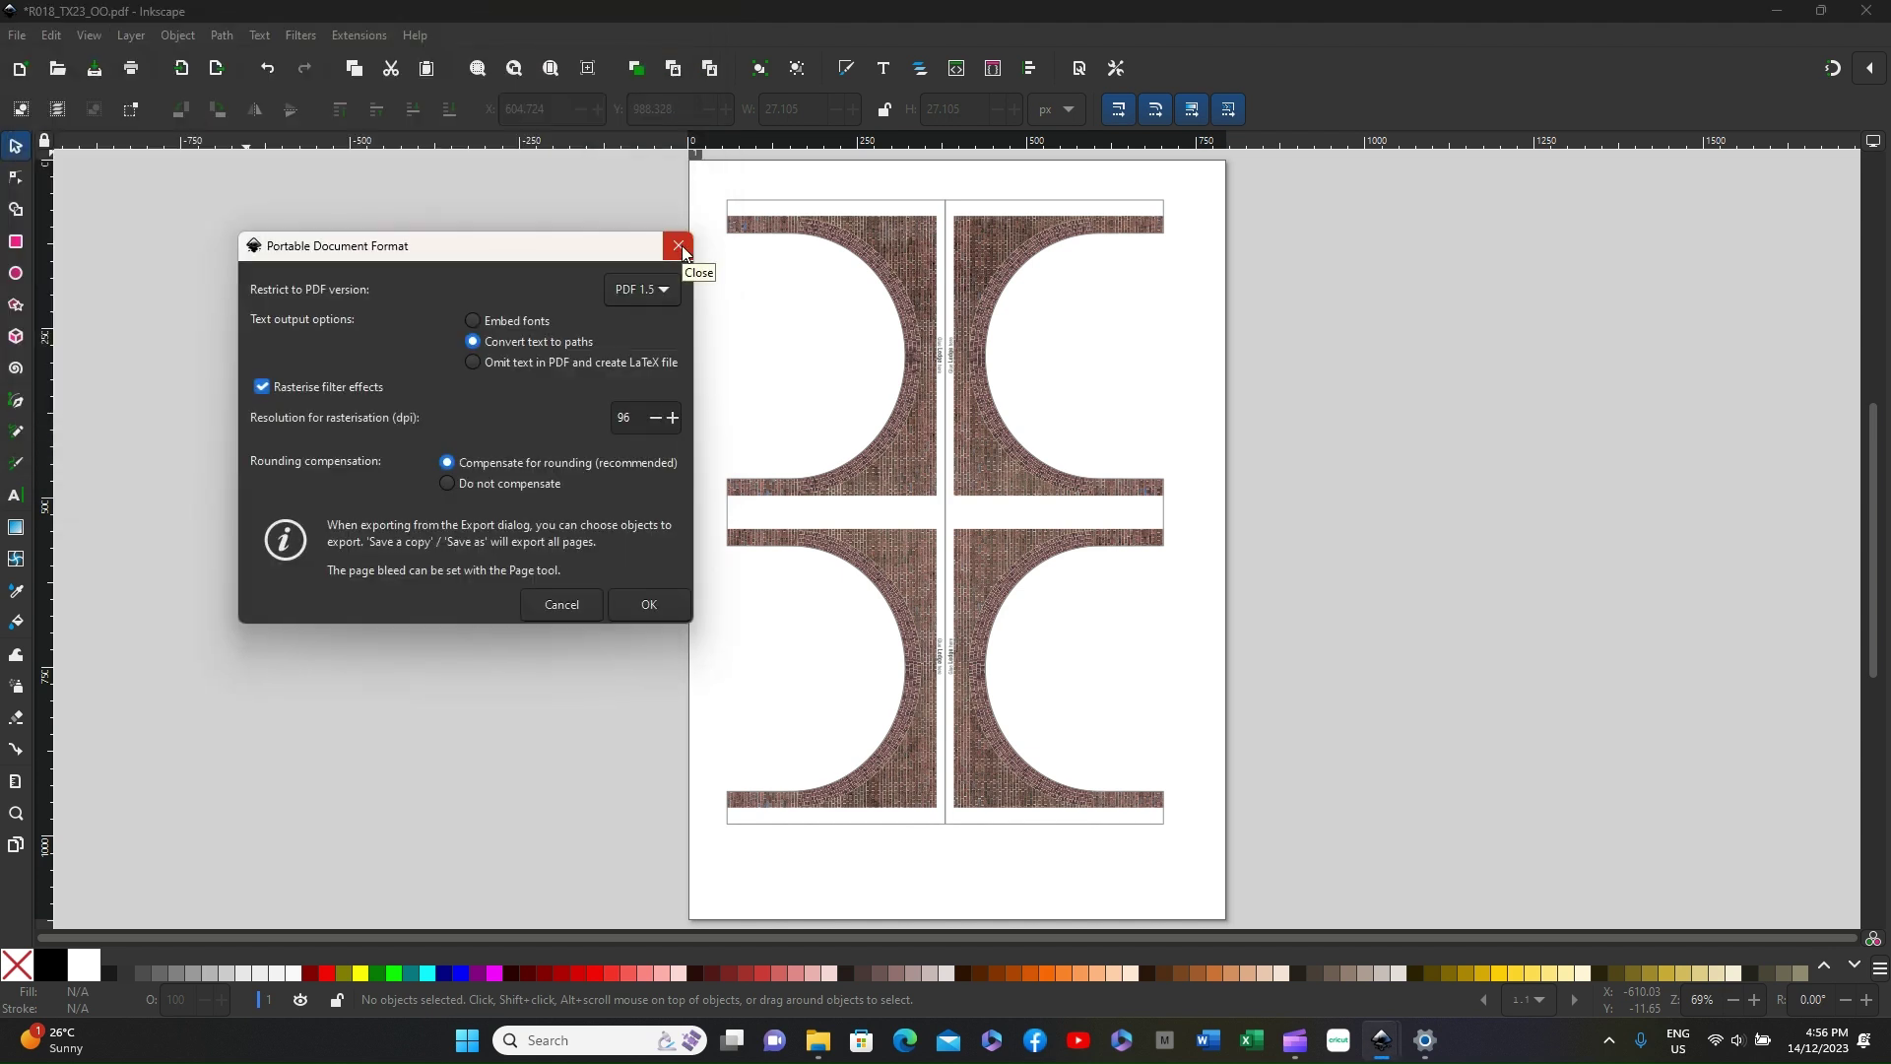
click(650, 604)
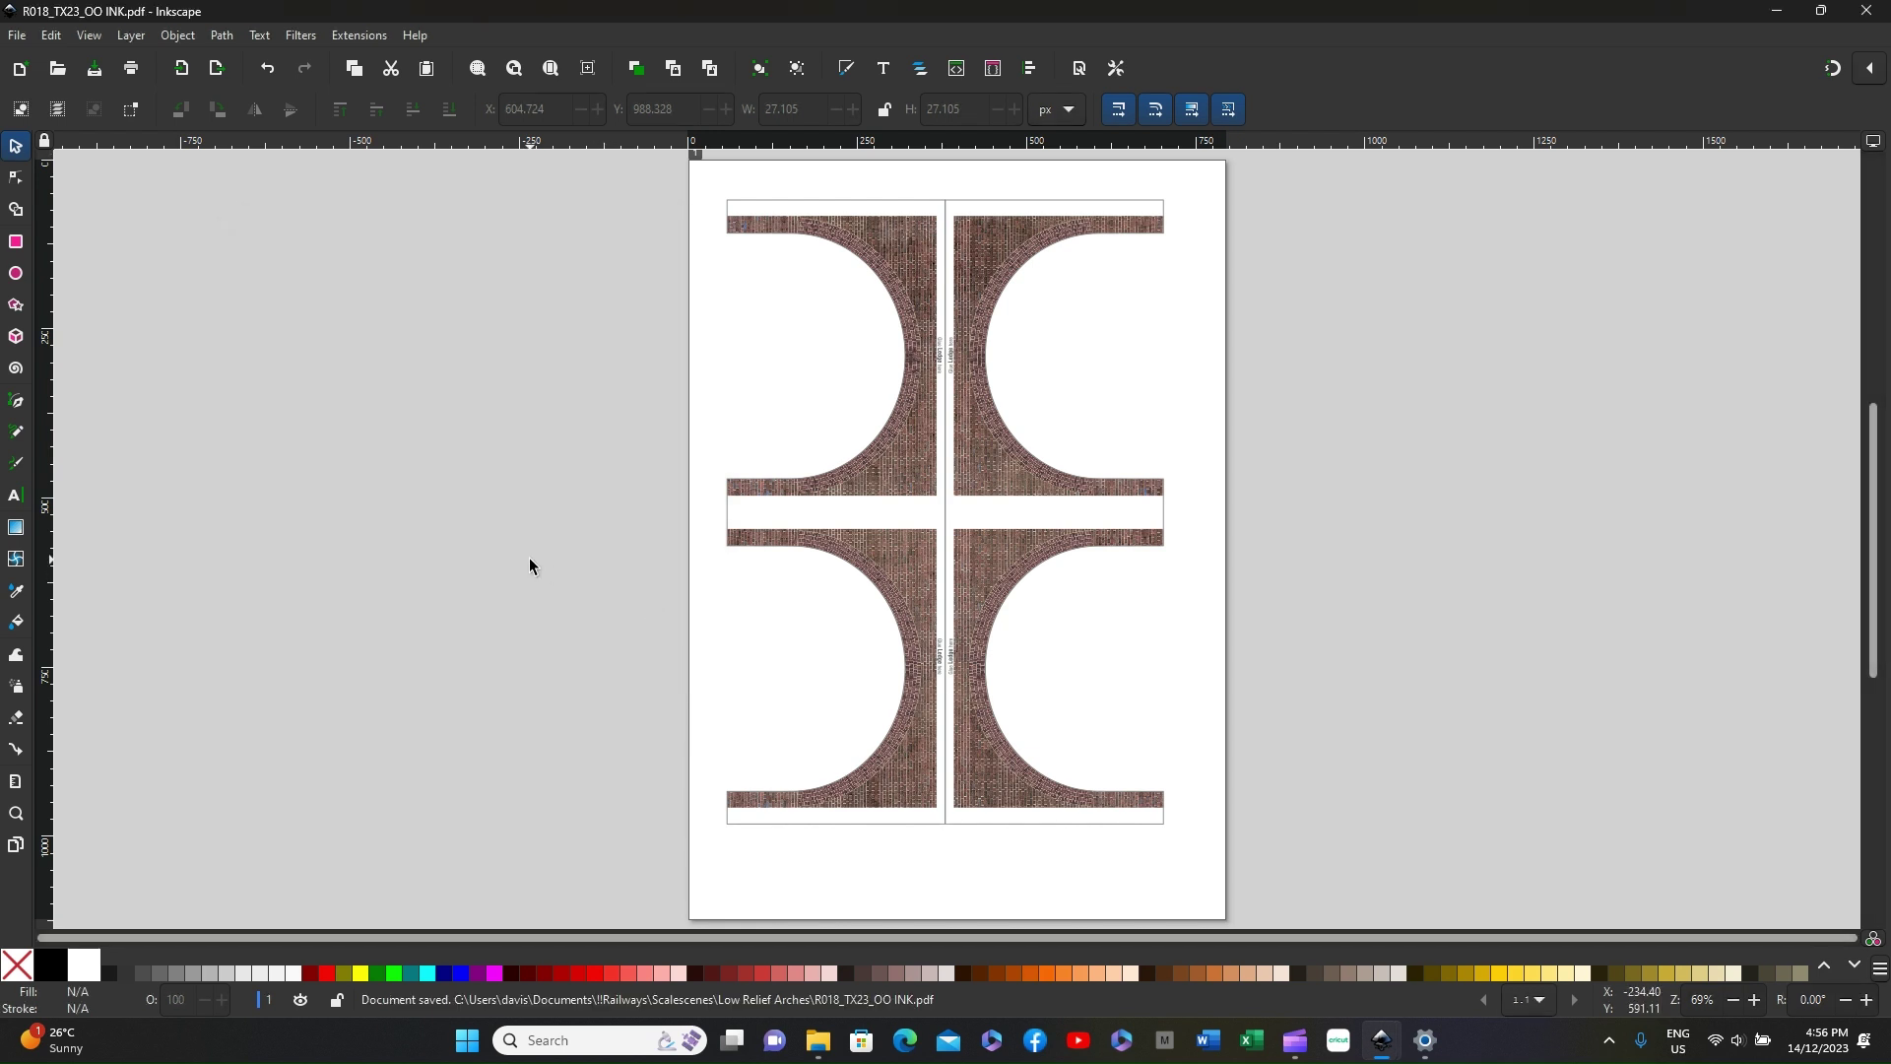
Close Inkscape keeping an SVG copy, then open R018_TX23_OO INK.pdf from File Explorer.
click(531, 504)
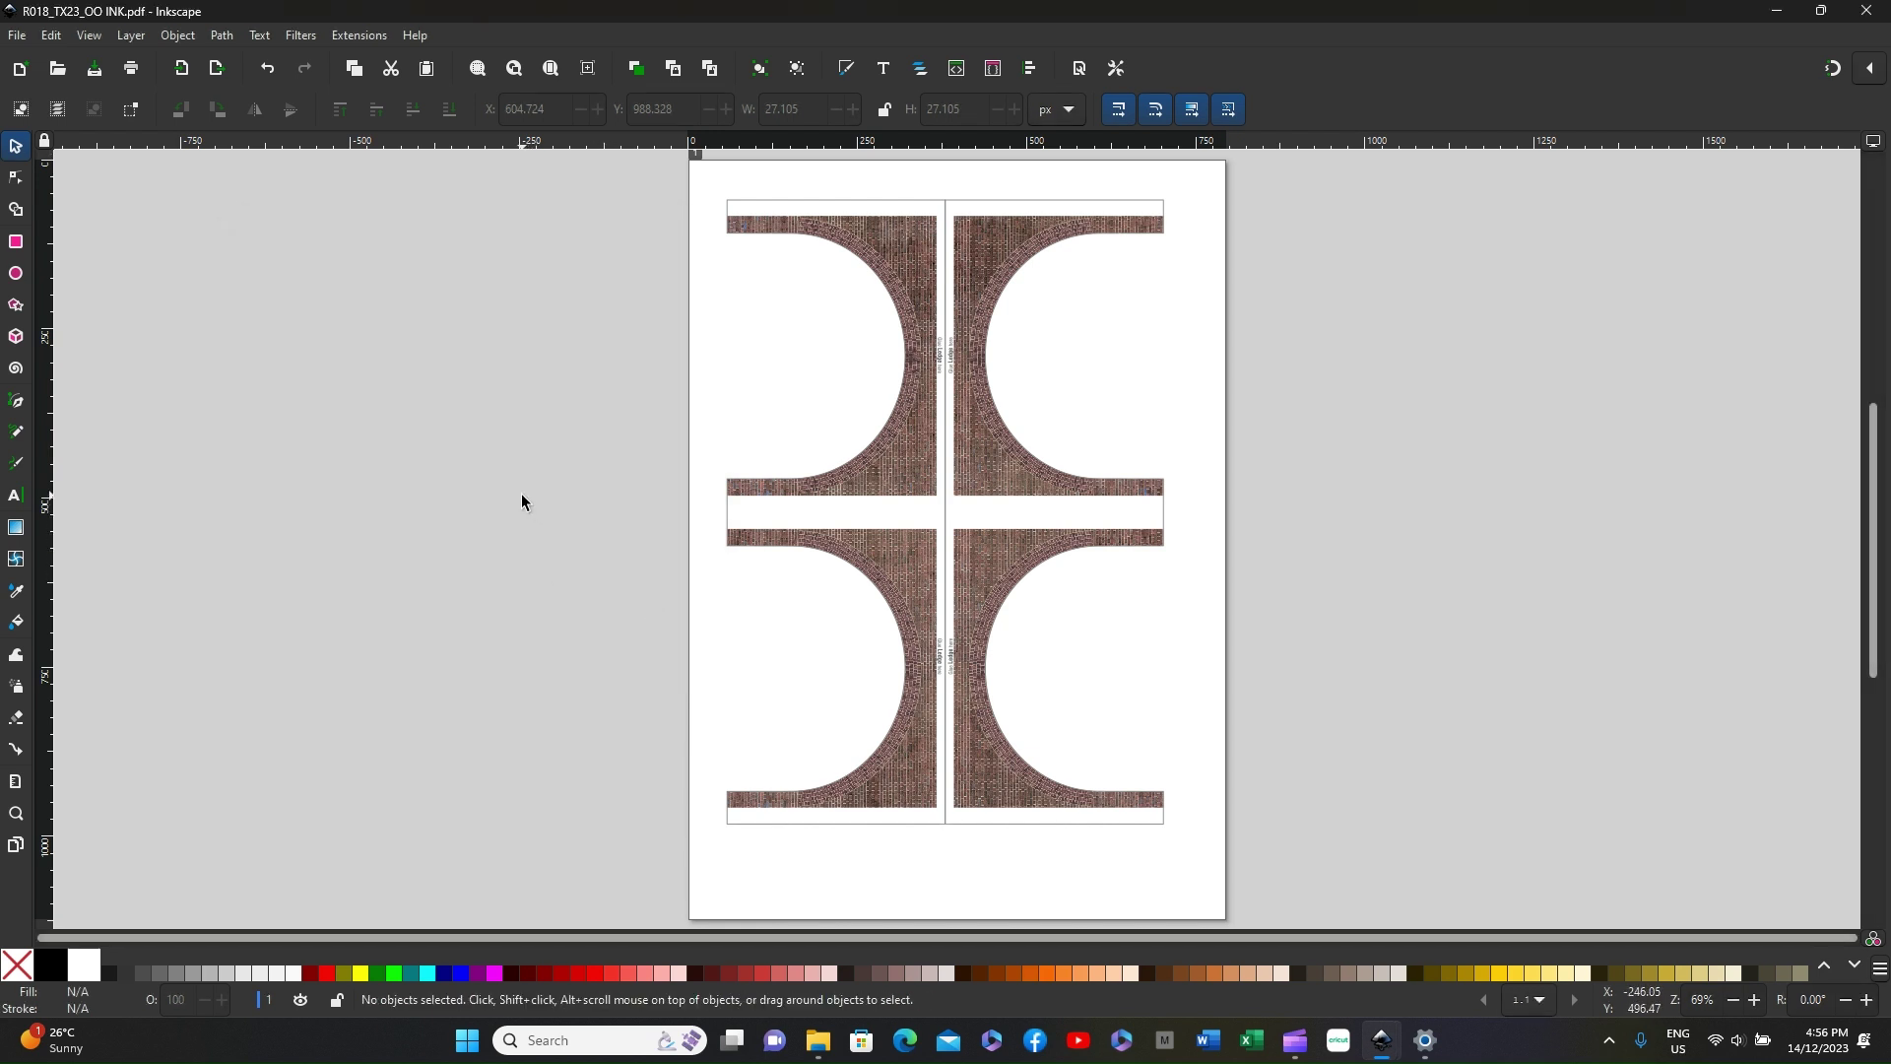
click(1863, 13)
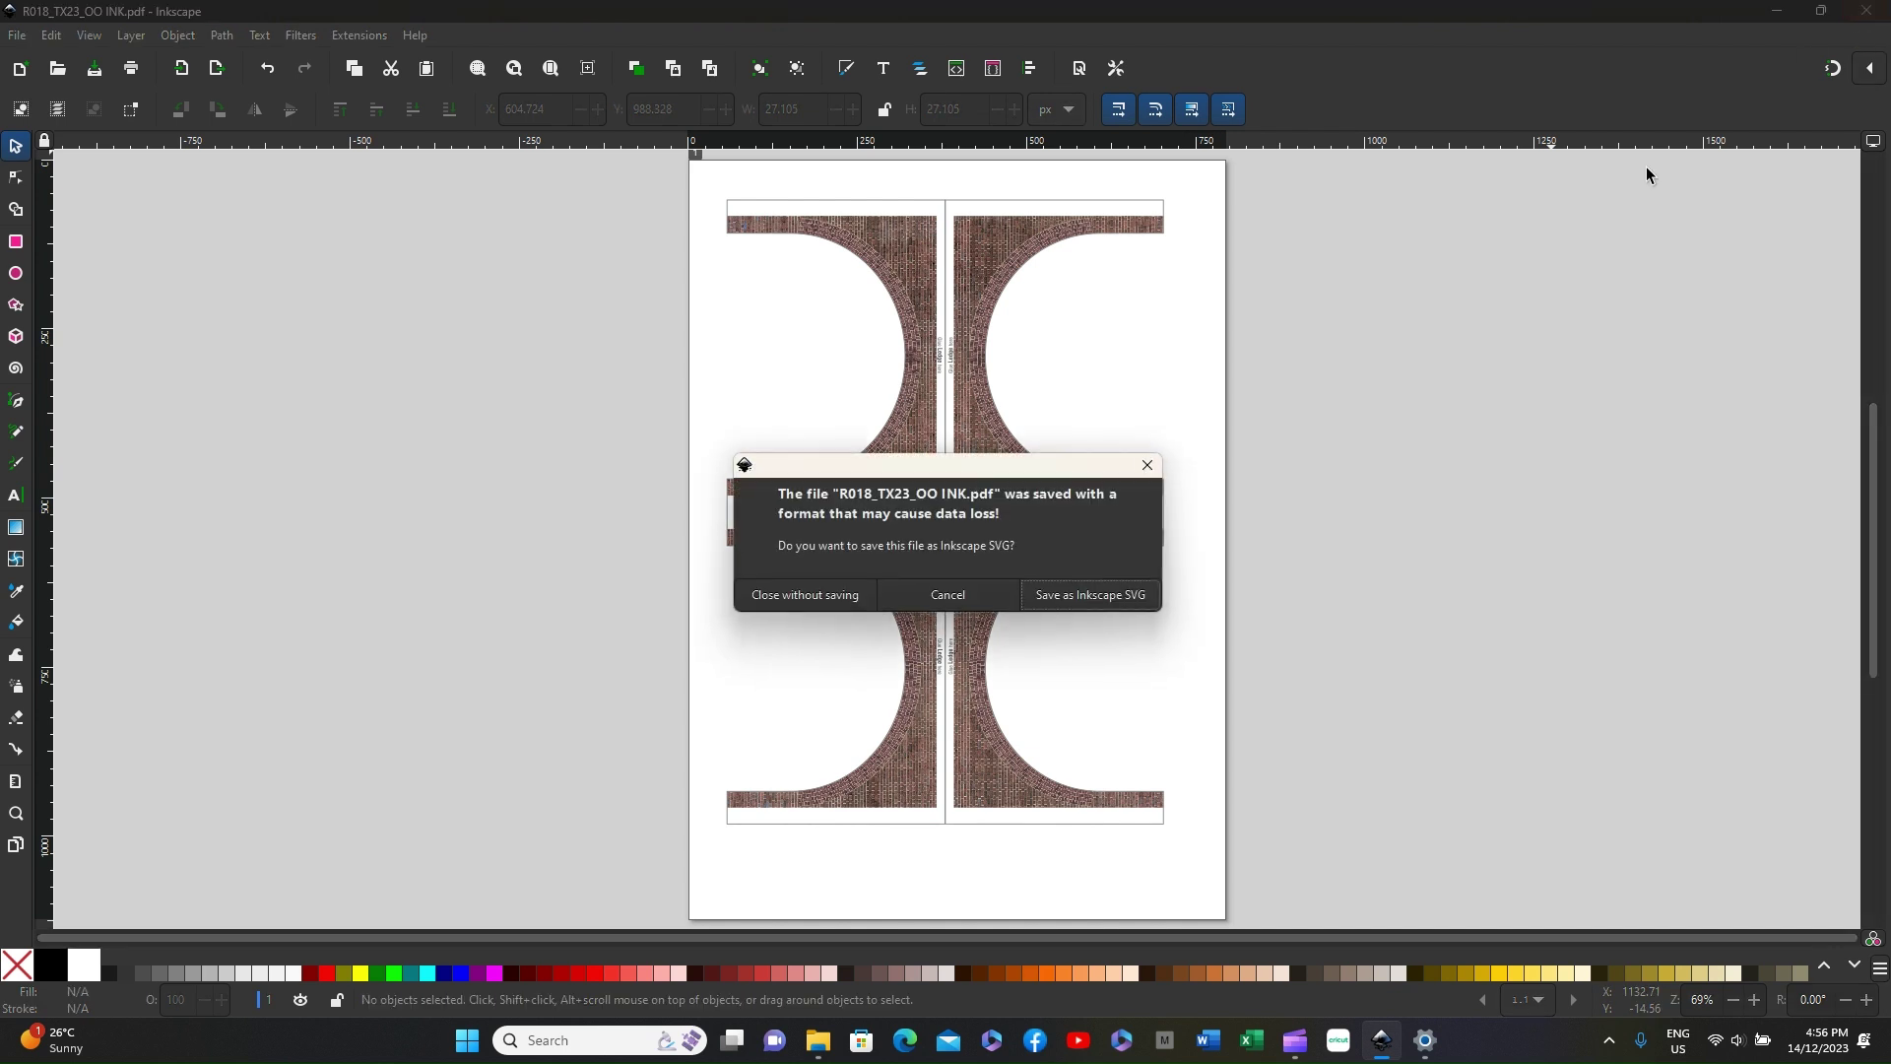
click(1090, 595)
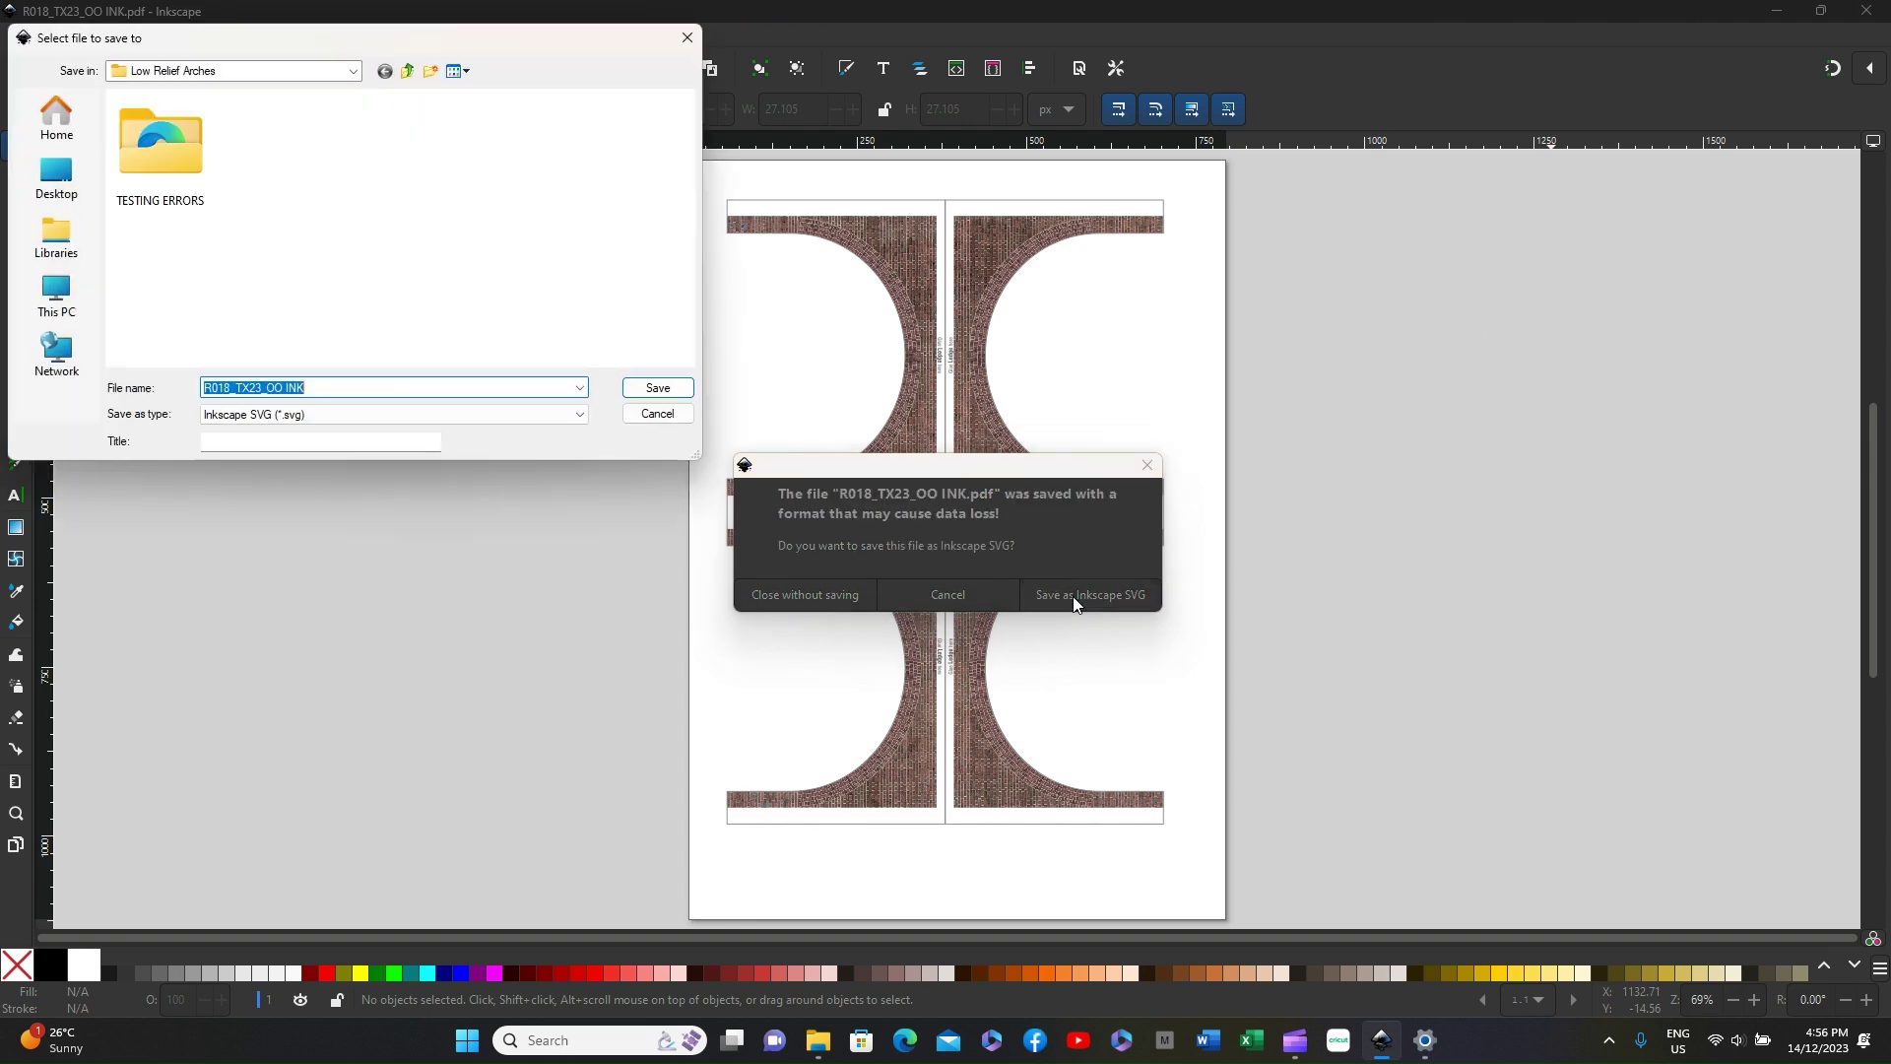
click(656, 390)
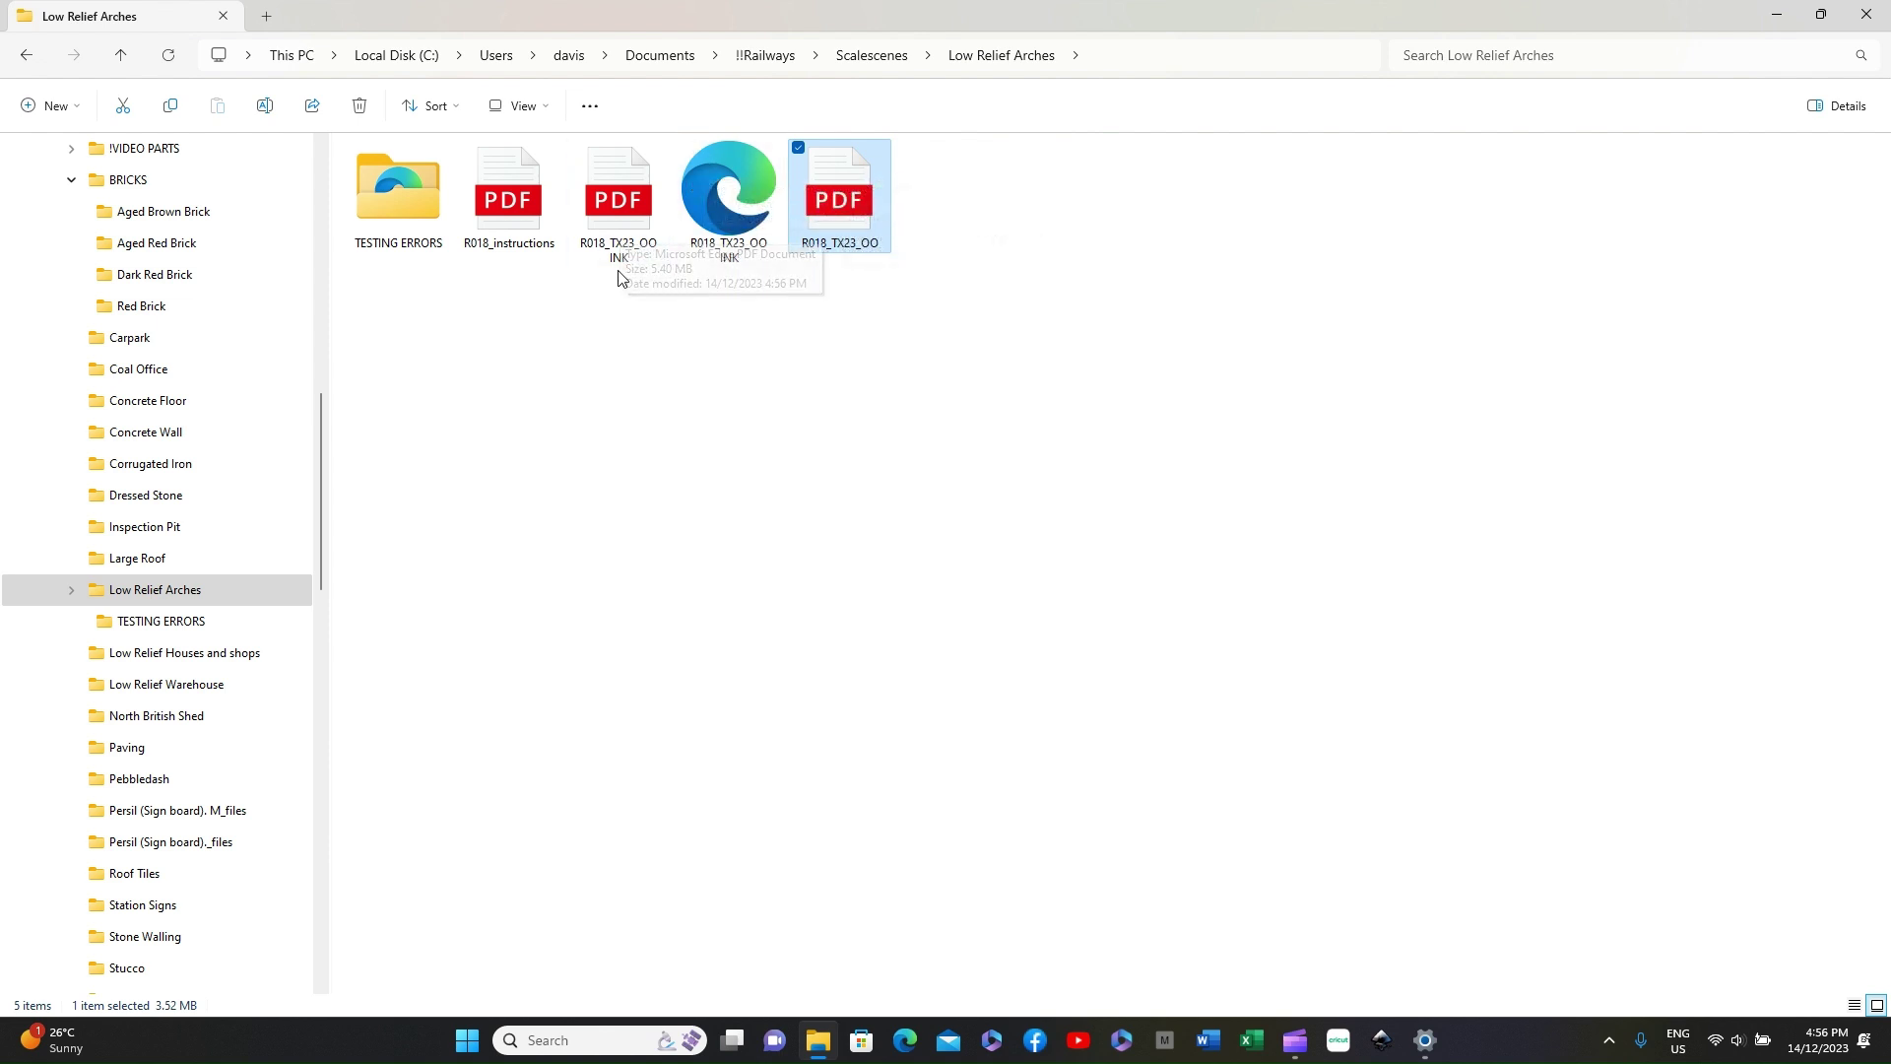
double_click(619, 202)
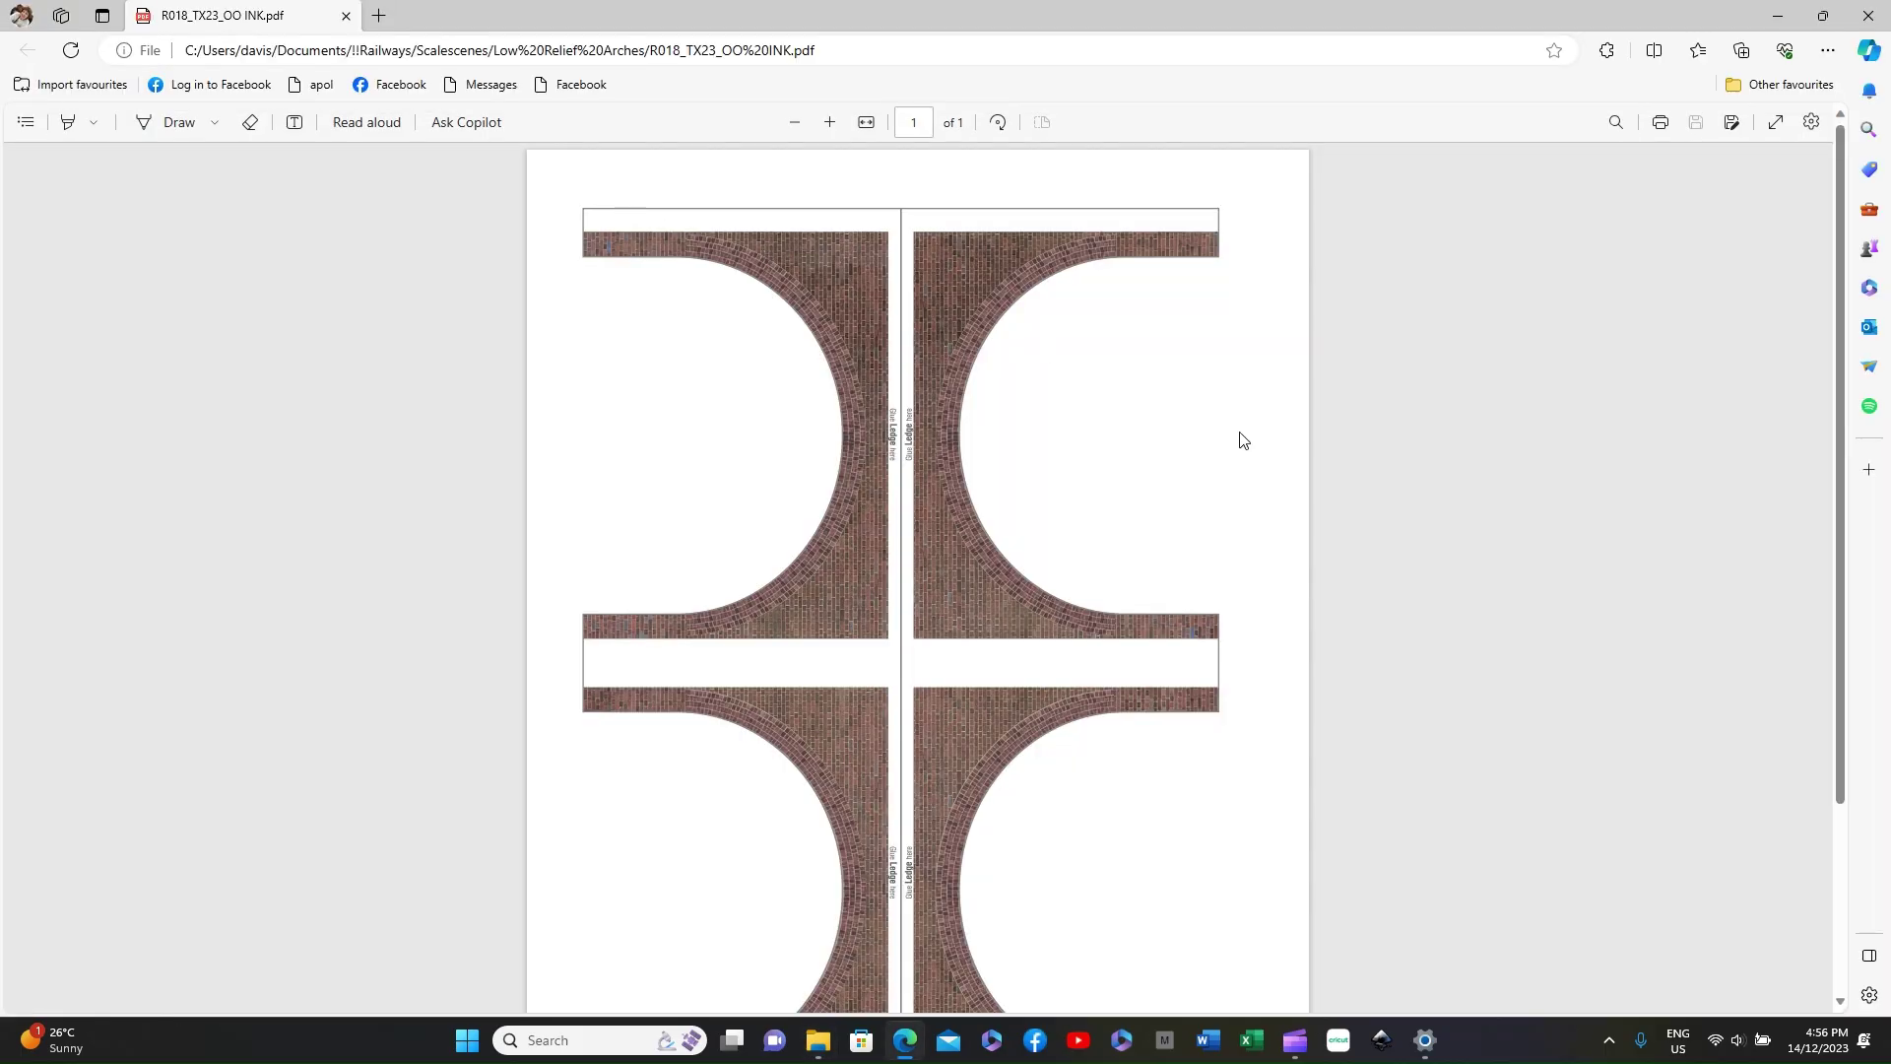
Open Edge's print dialog and set scale to Actual size, 100%.
click(1666, 125)
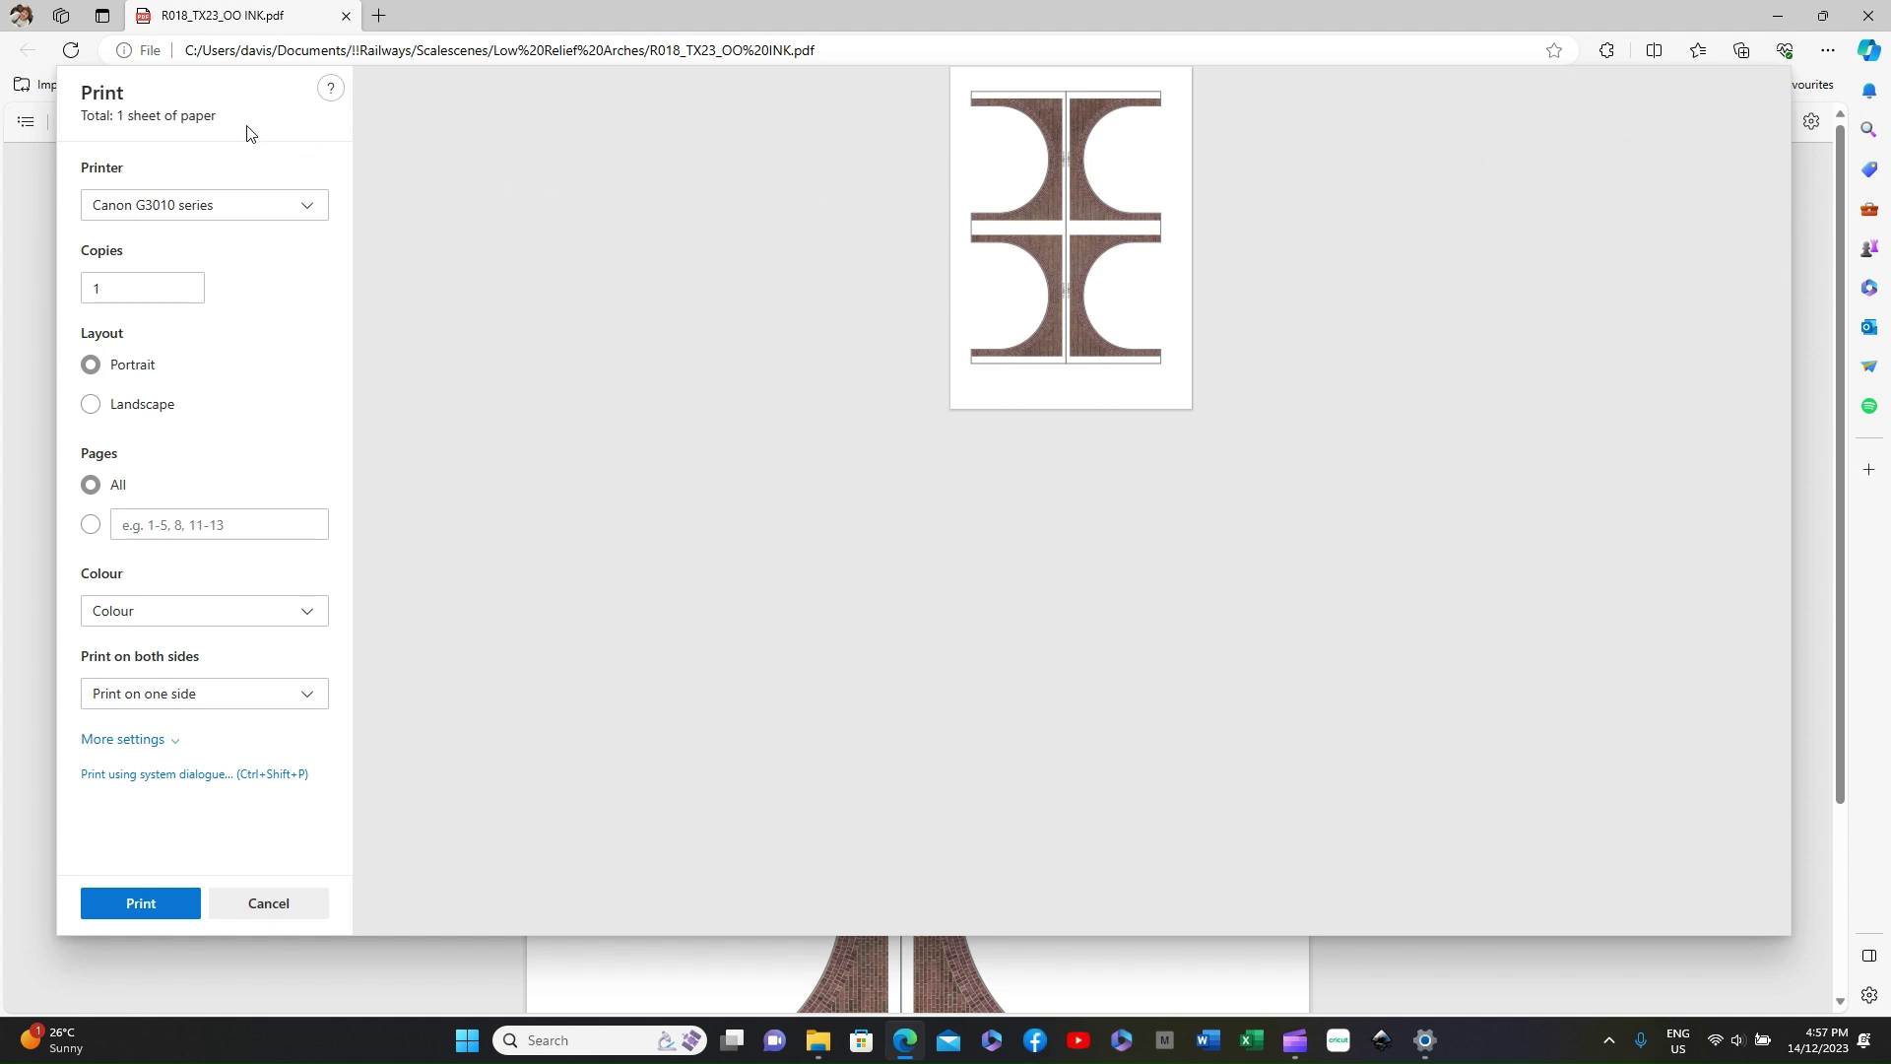
click(124, 739)
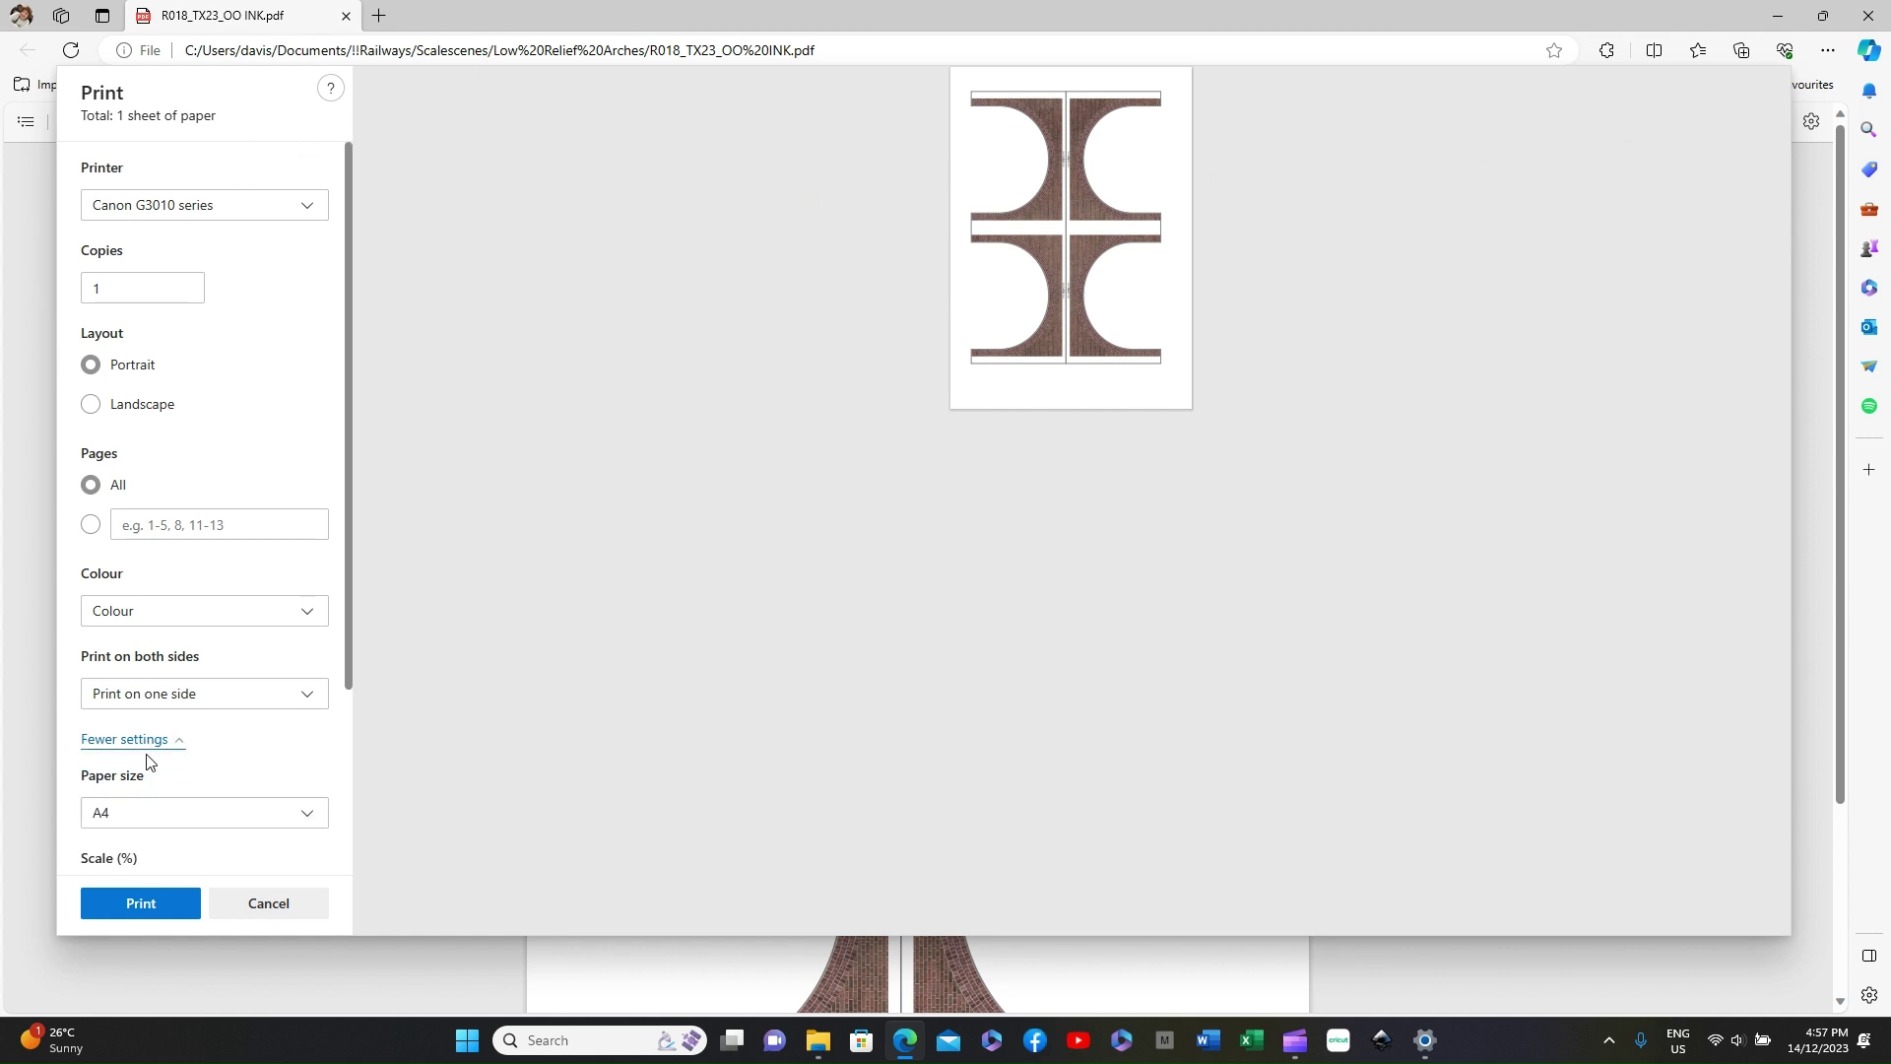
scroll(148, 761, down, 3)
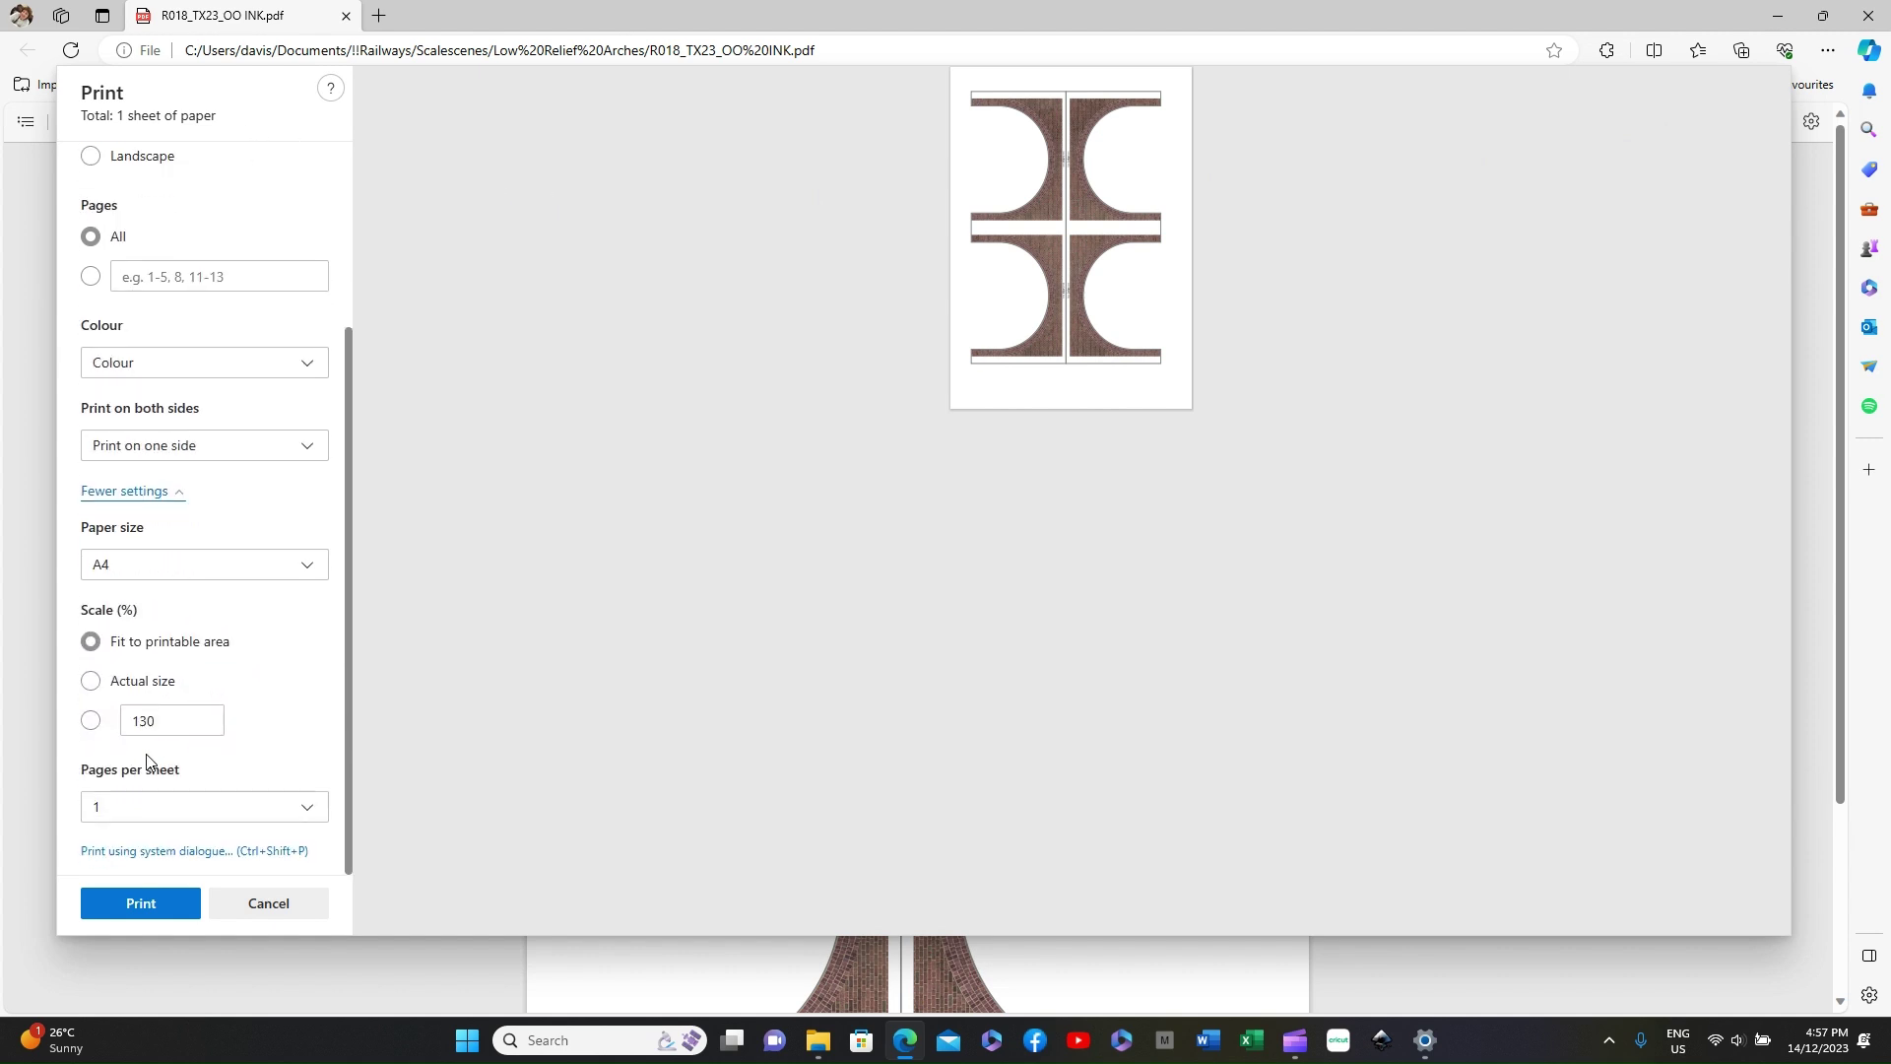
click(92, 682)
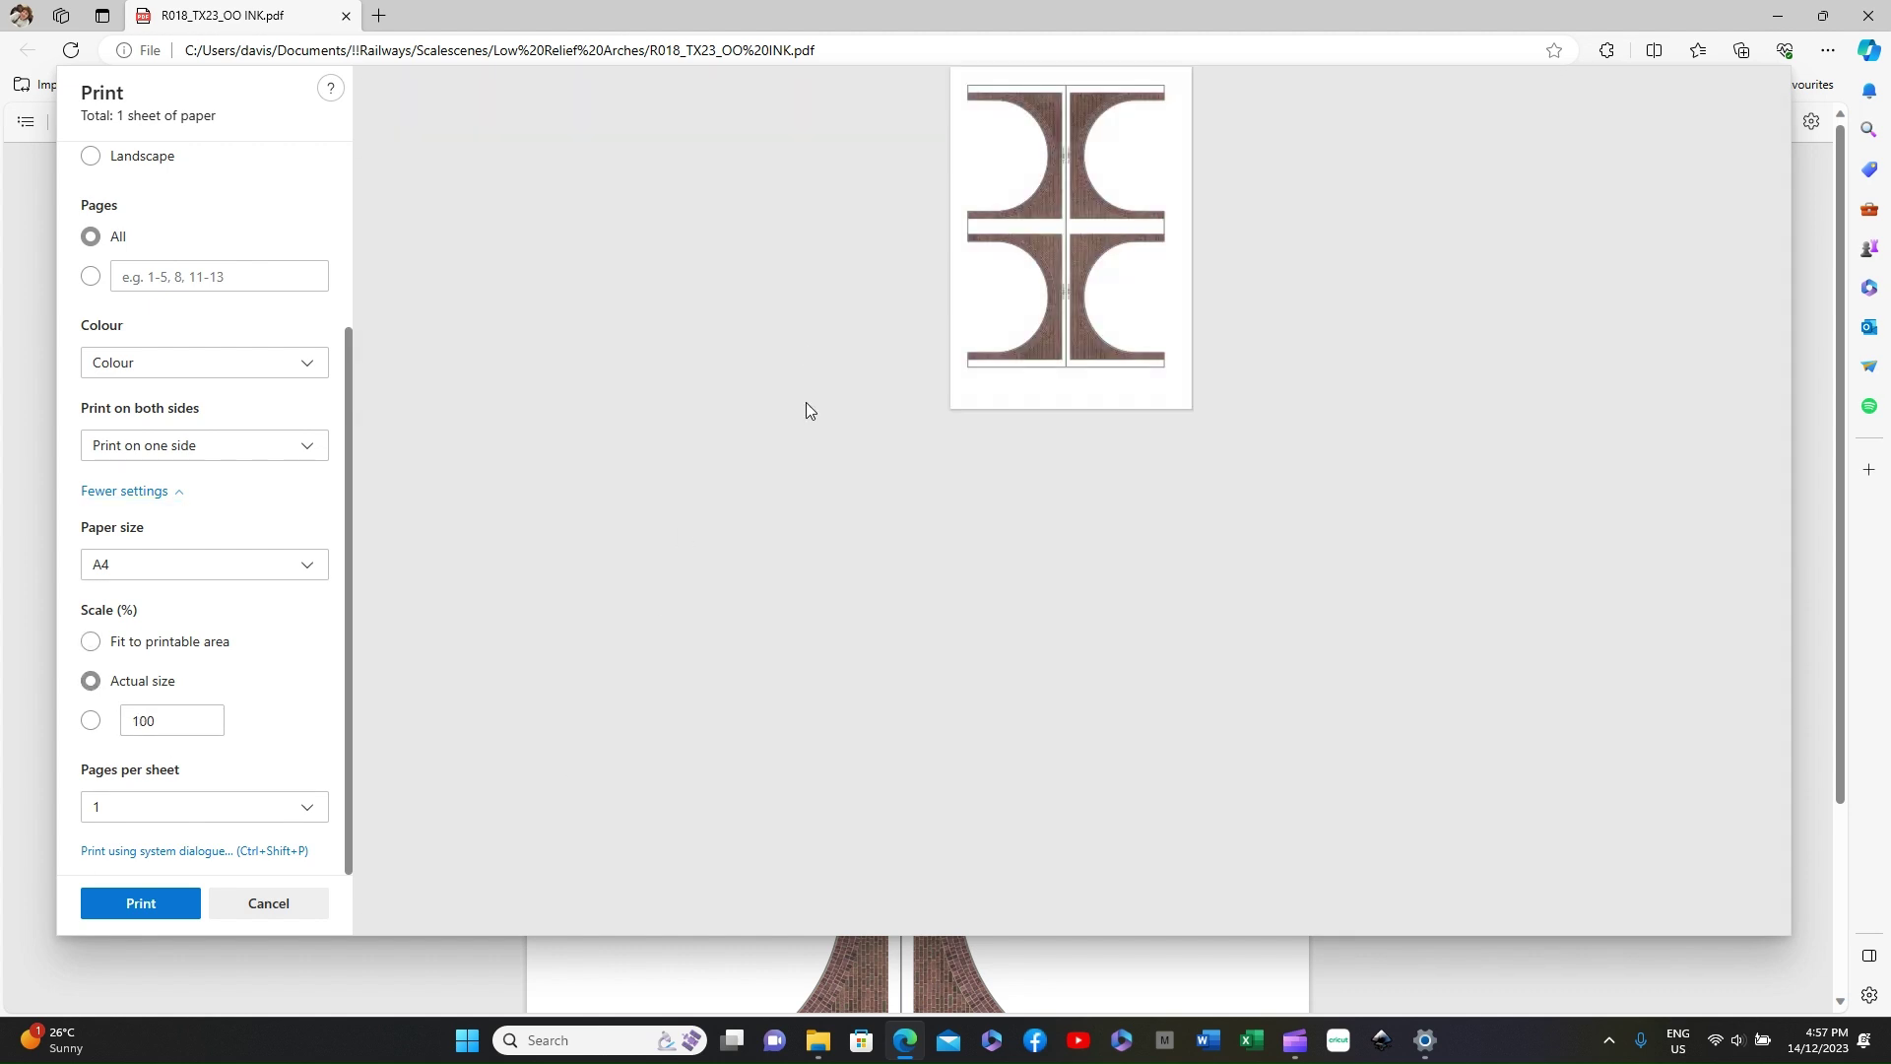